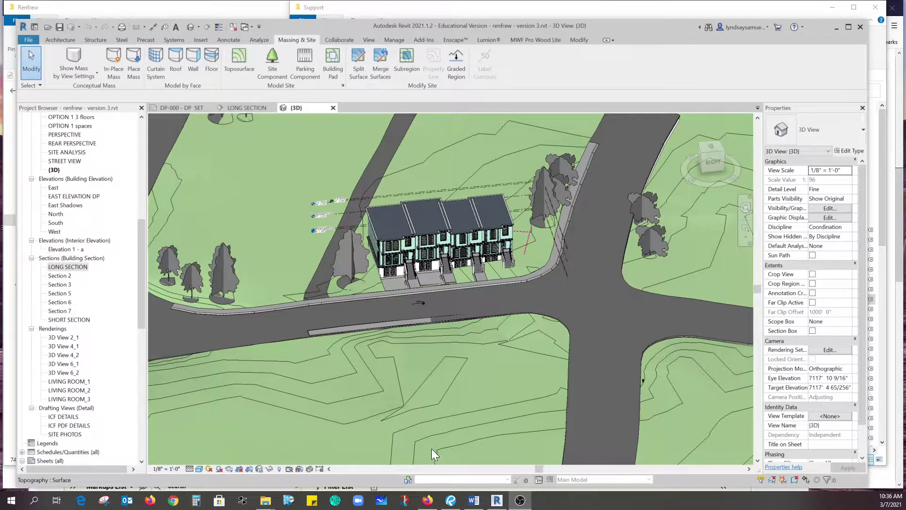
# Open the LONG SECTION view and zoom in on the earth hatch below the foundations
pyautogui.scroll(5, 465, 342)
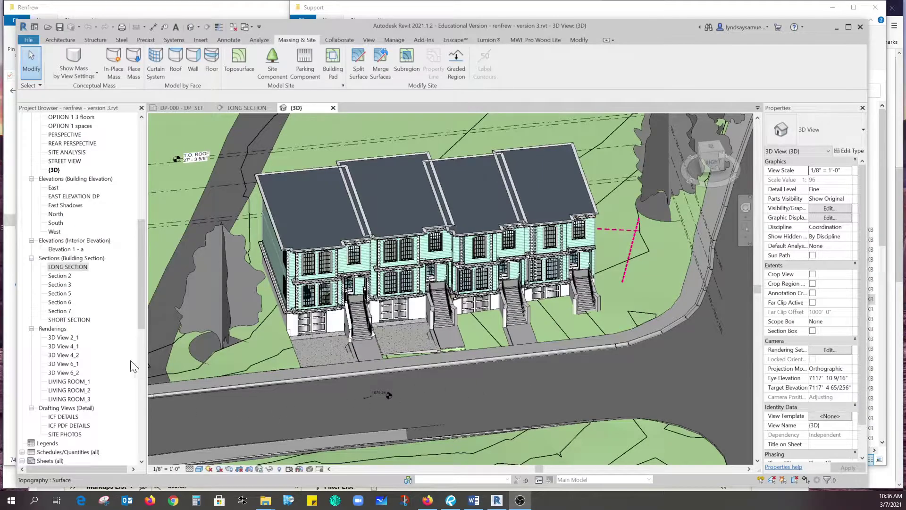
pyautogui.click(66, 267)
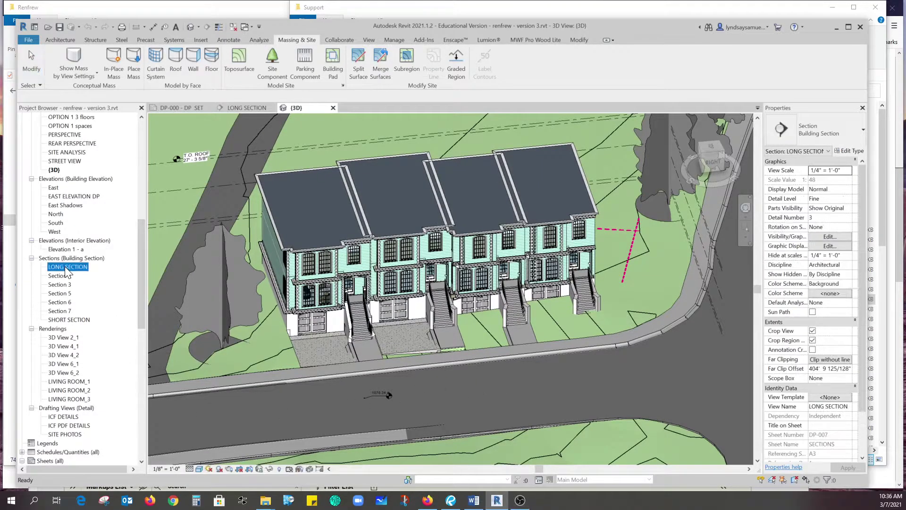
pyautogui.doubleClick(77, 270)
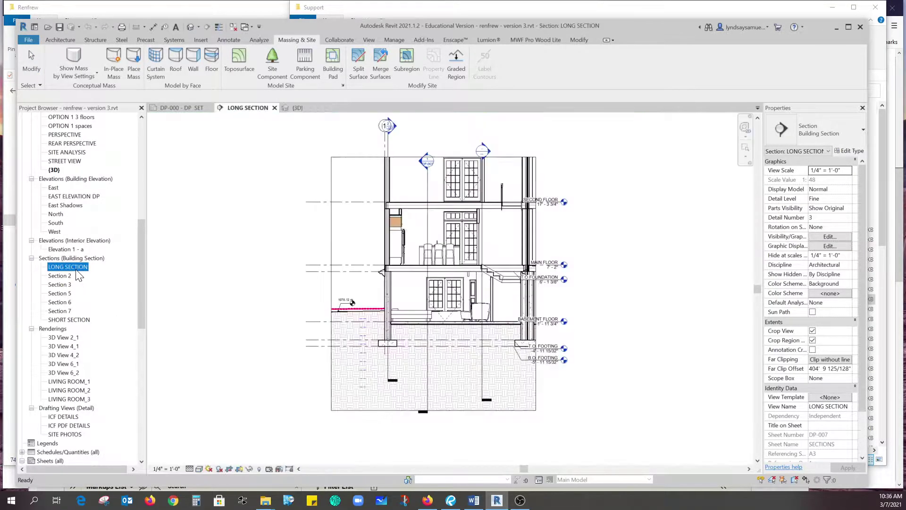
pyautogui.scroll(3, 387, 421)
pyautogui.scroll(3, 421, 381)
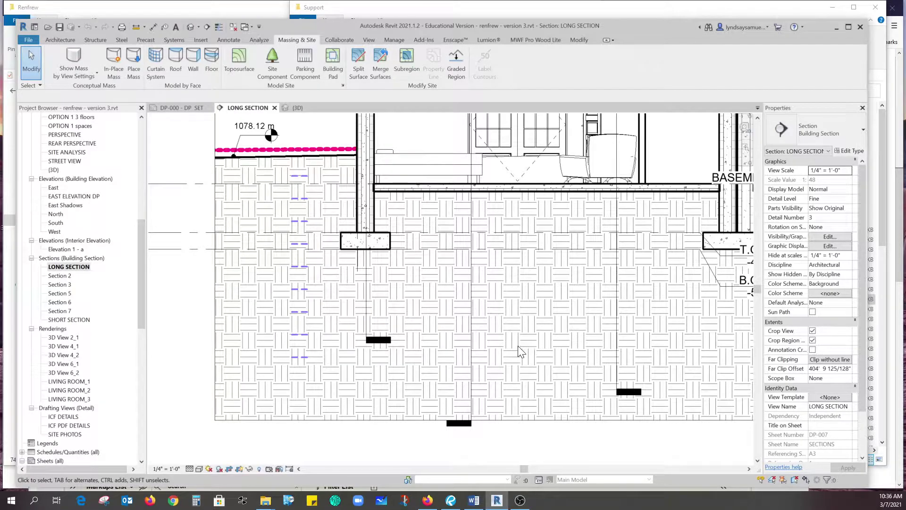
# In Bluebeam, zoom to the earth hatch beside the grade beam in Foundation Detail 7
pyautogui.click(451, 499)
pyautogui.scroll(5, 284, 208)
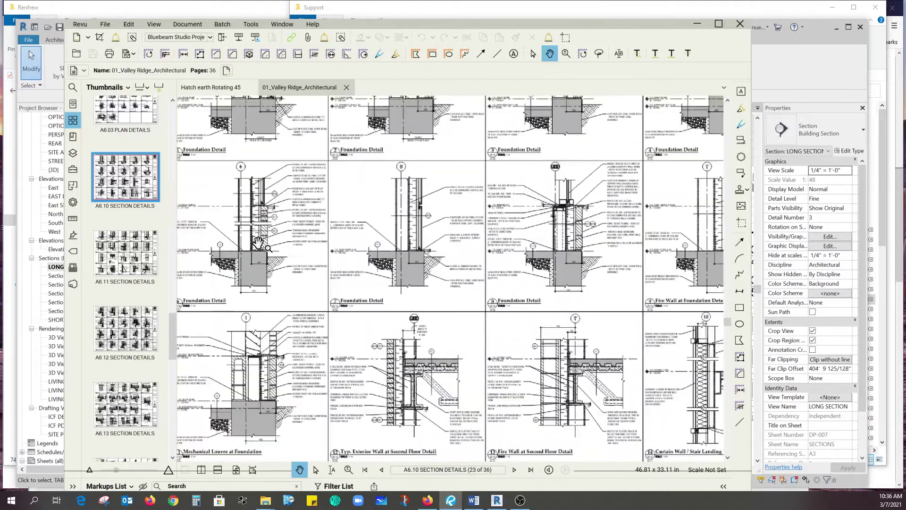
pyautogui.scroll(4, 293, 272)
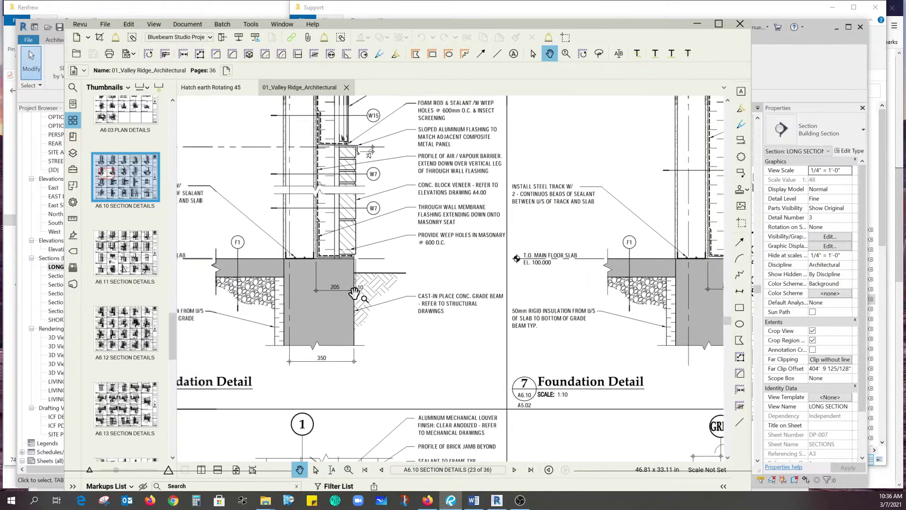
pyautogui.scroll(-2, 403, 283)
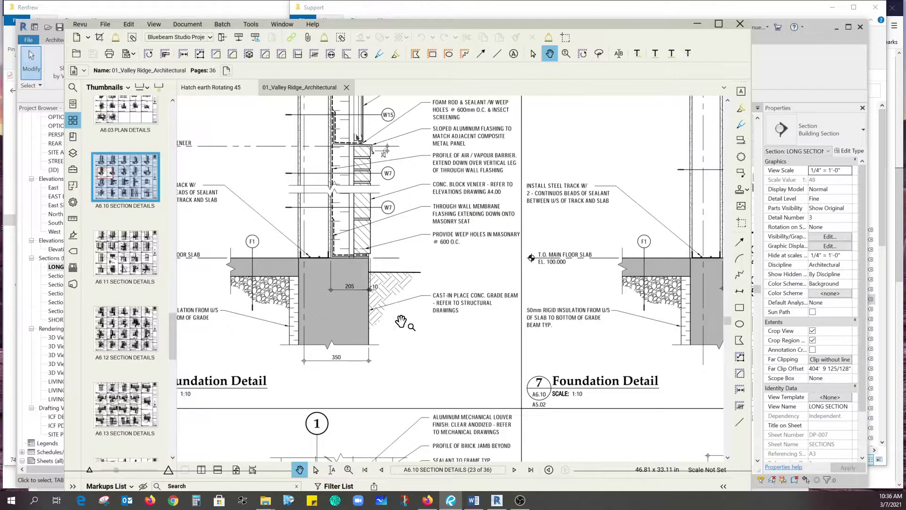
pyautogui.moveTo(538, 326); pyautogui.dragTo(395, 335)
pyautogui.scroll(4, 396, 335)
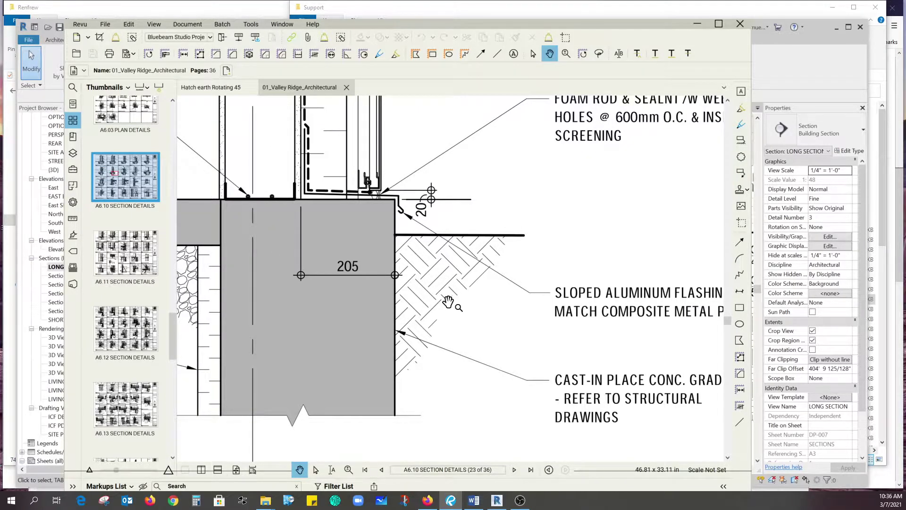
pyautogui.moveTo(454, 301); pyautogui.dragTo(587, 311)
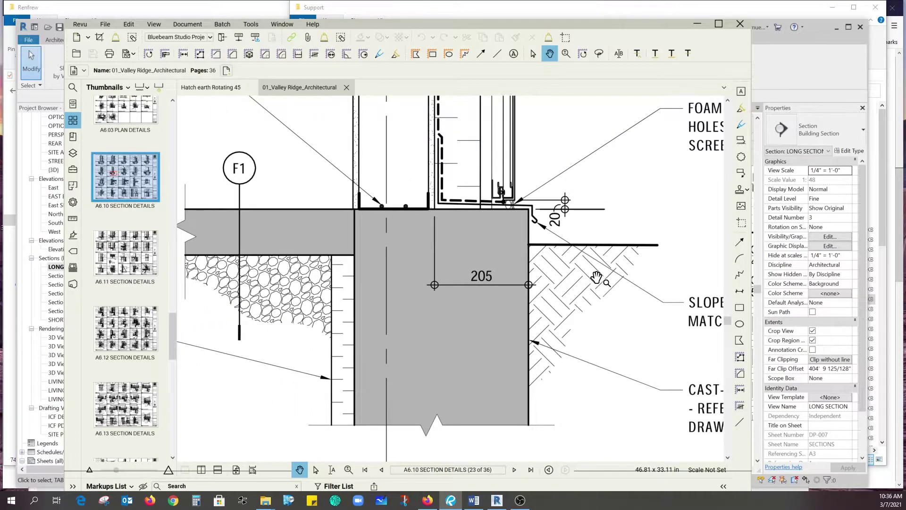
# Pan over to detail 9, the Fire Wall, on sheet A6.10
pyautogui.scroll(-3, 295, 333)
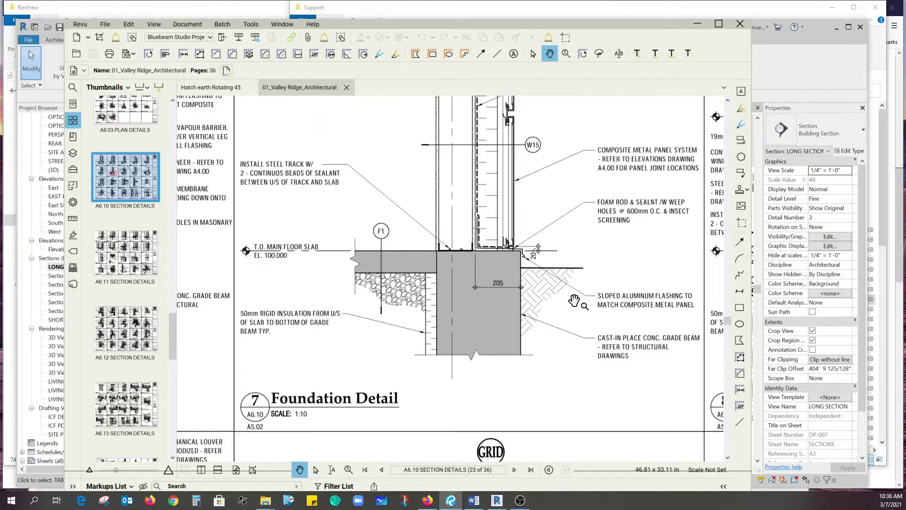
pyautogui.moveTo(295, 334); pyautogui.dragTo(184, 309)
pyautogui.moveTo(635, 282); pyautogui.dragTo(408, 278)
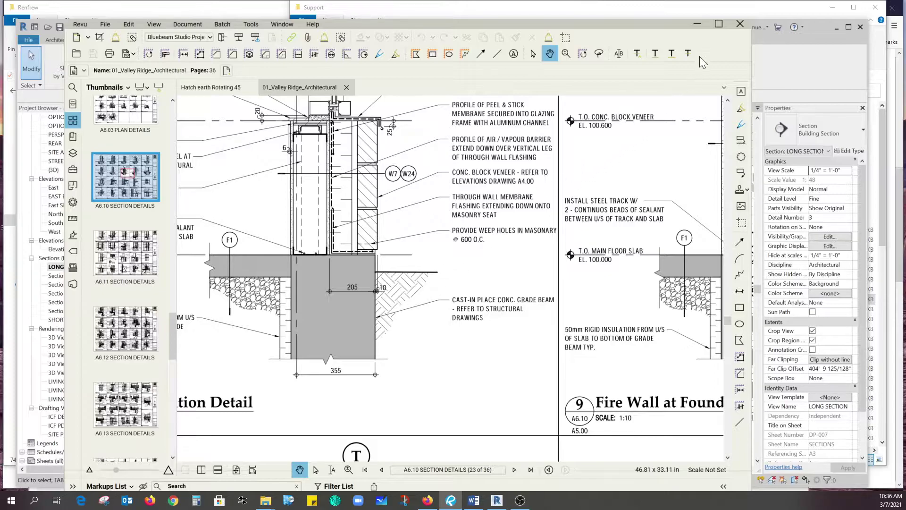
pyautogui.click(700, 22)
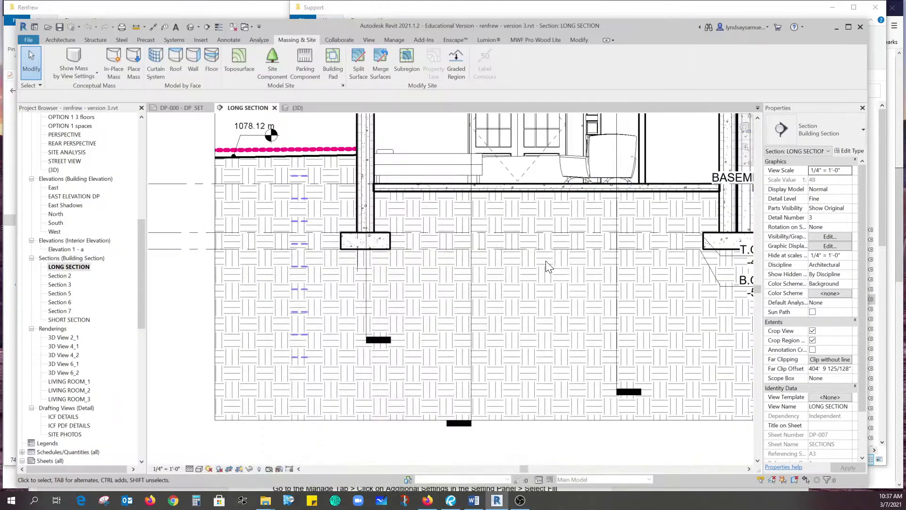
pyautogui.scroll(-5, 396, 293)
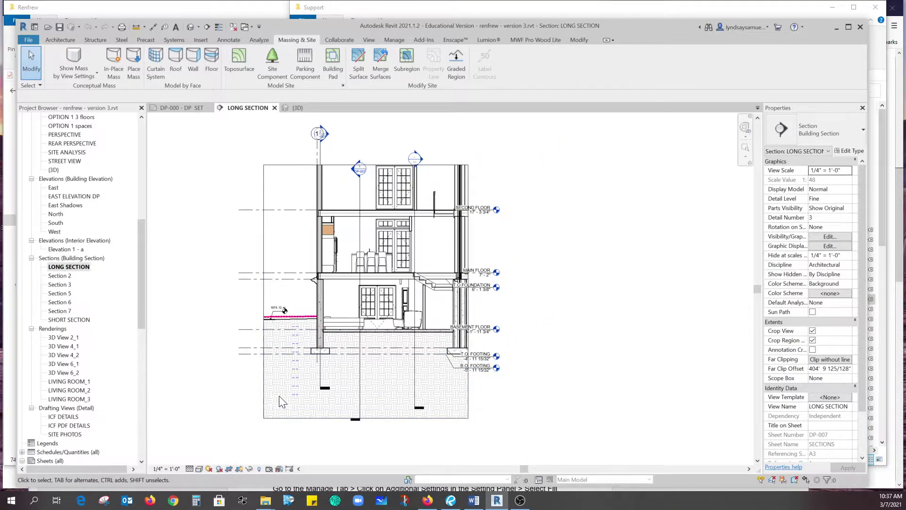
pyautogui.scroll(3, 279, 395)
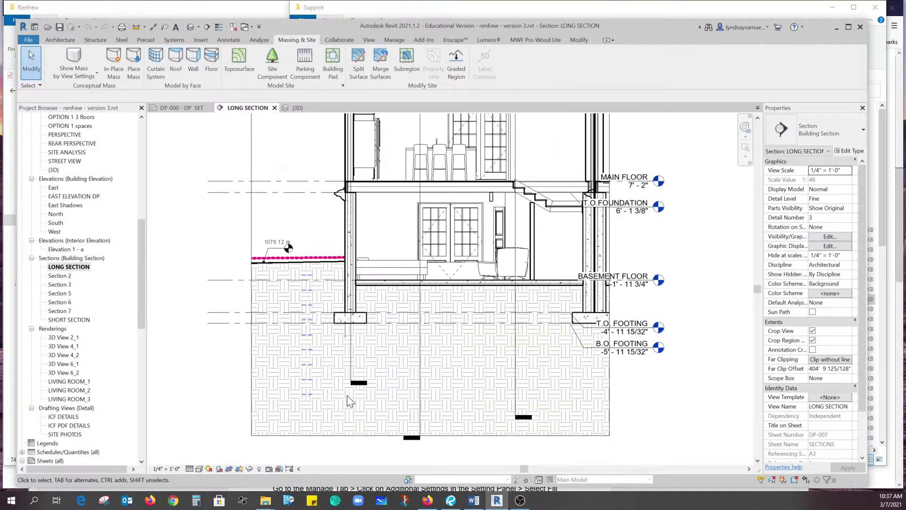
pyautogui.click(279, 262)
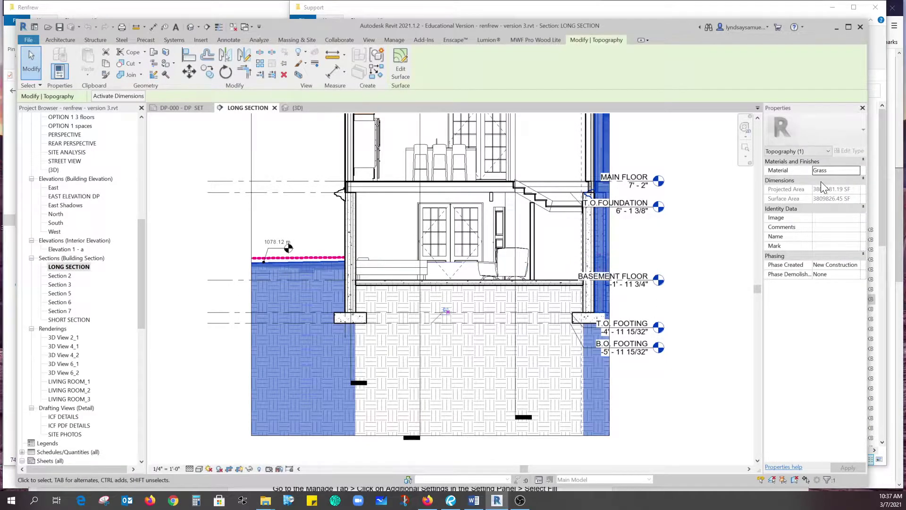
pyautogui.click(853, 171)
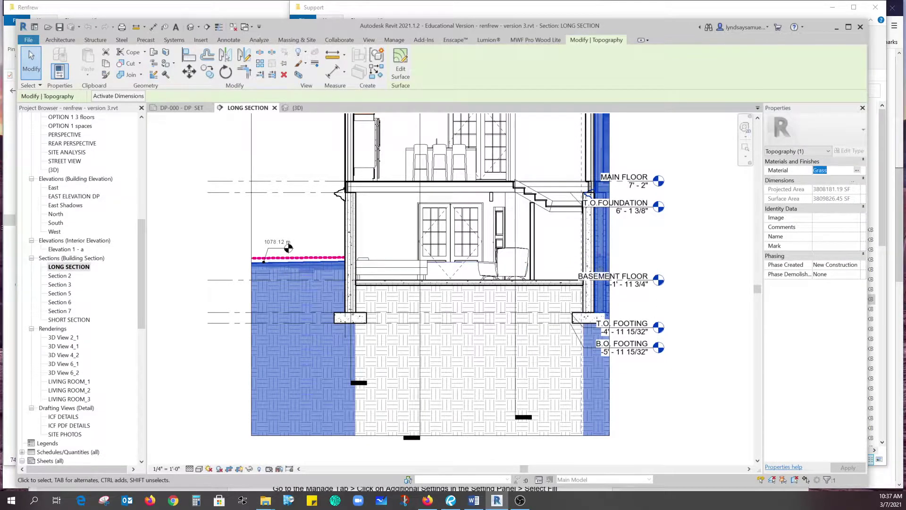
pyautogui.click(857, 170)
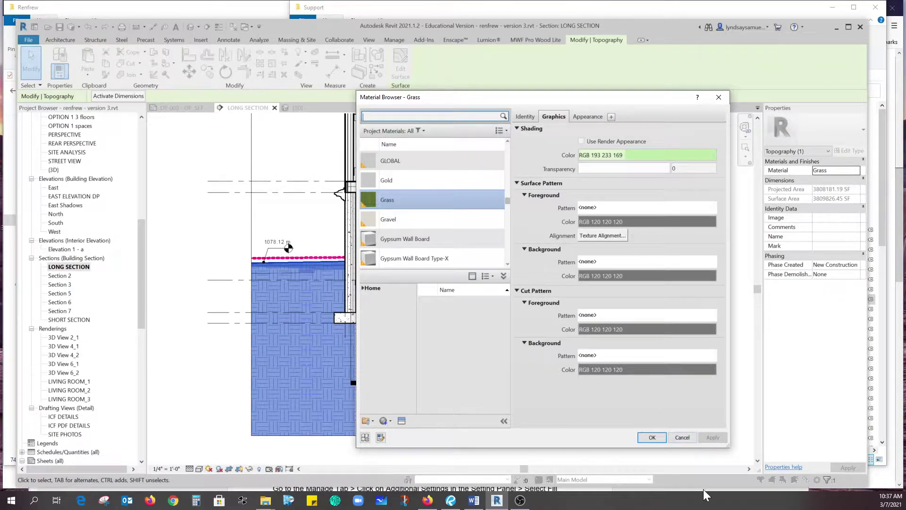
pyautogui.click(680, 438)
pyautogui.click(685, 427)
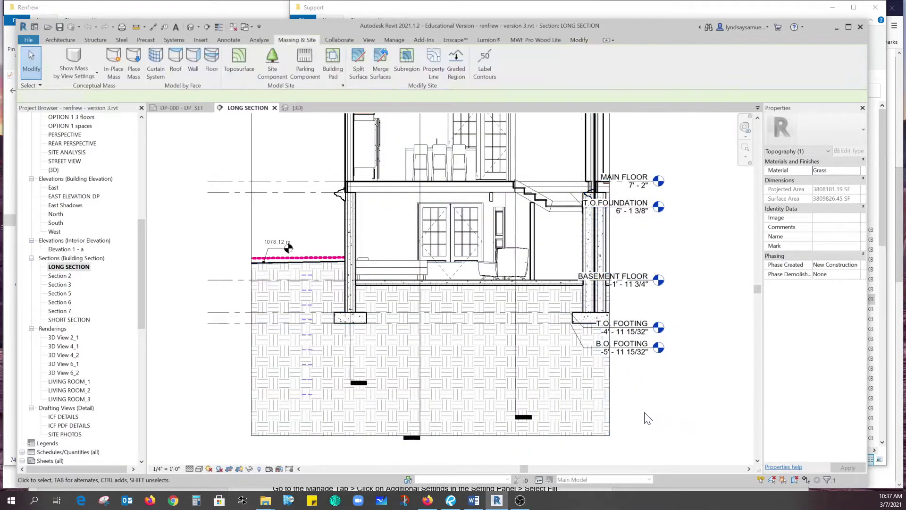
pyautogui.scroll(-3, 523, 297)
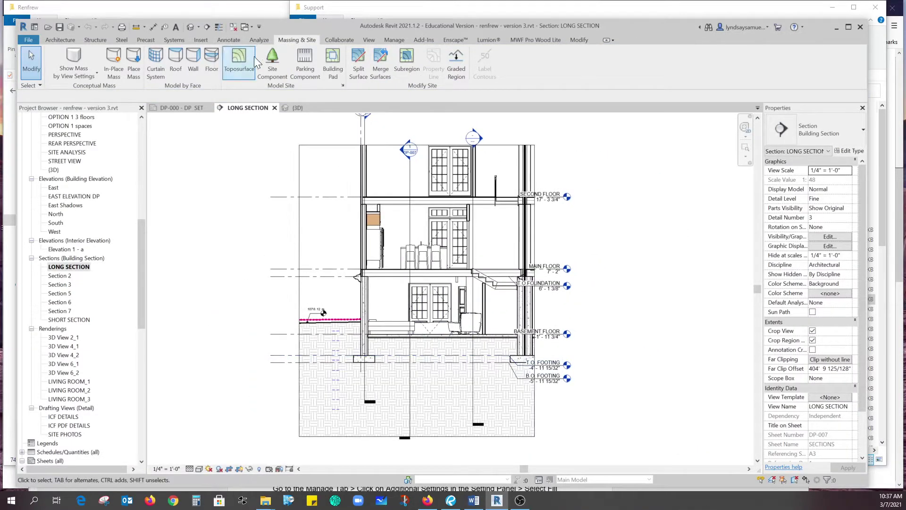
pyautogui.click(342, 85)
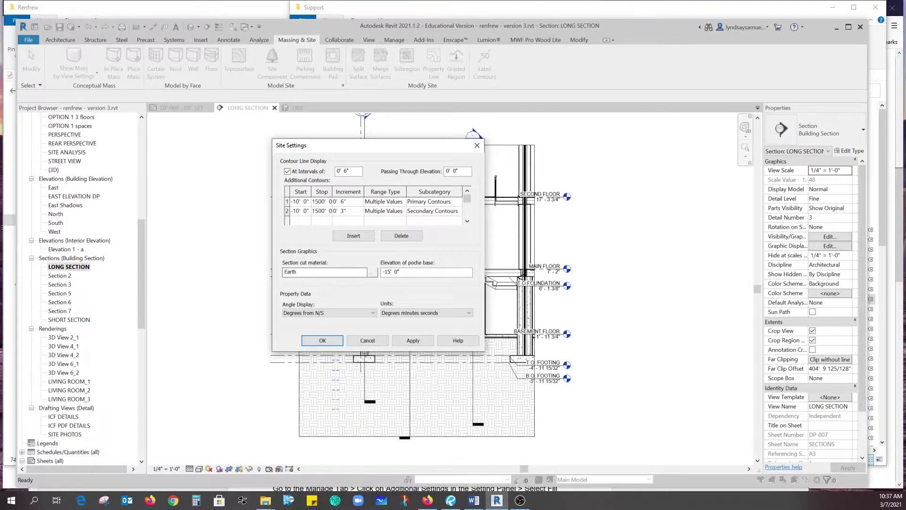
pyautogui.click(372, 273)
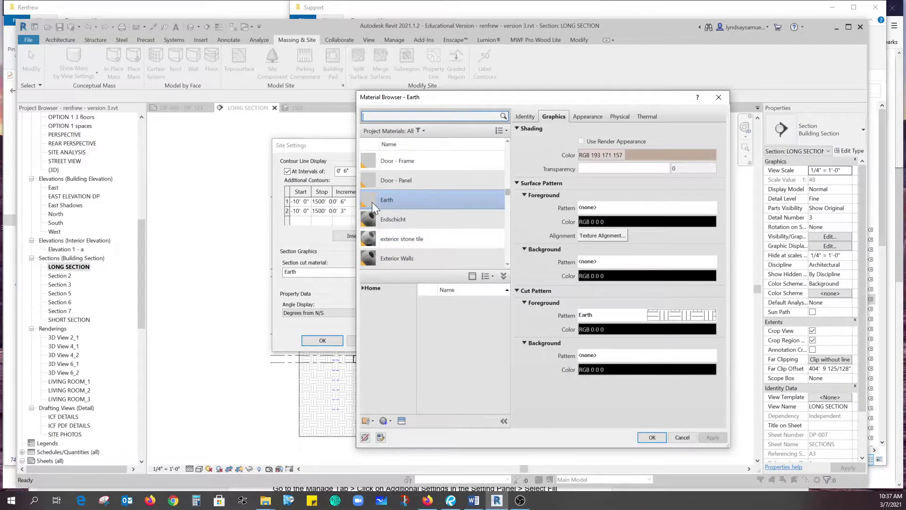
pyautogui.click(670, 315)
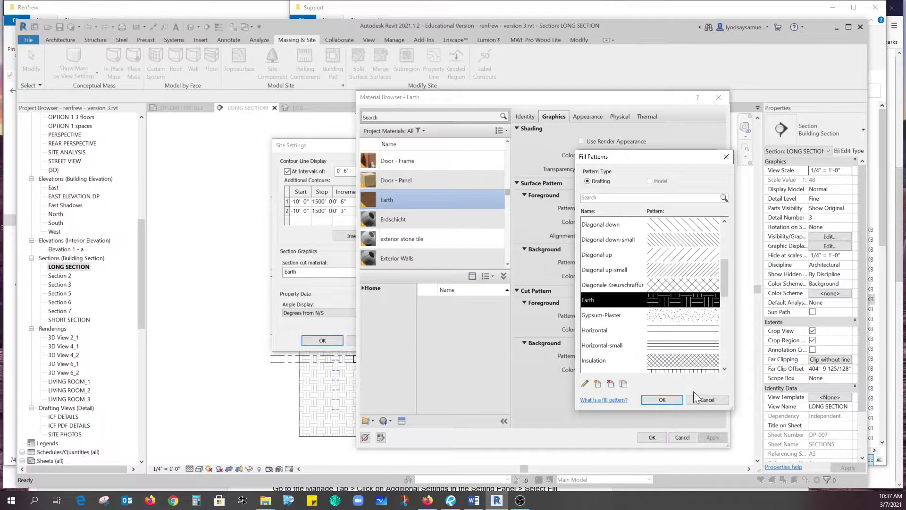
pyautogui.click(705, 400)
pyautogui.click(683, 435)
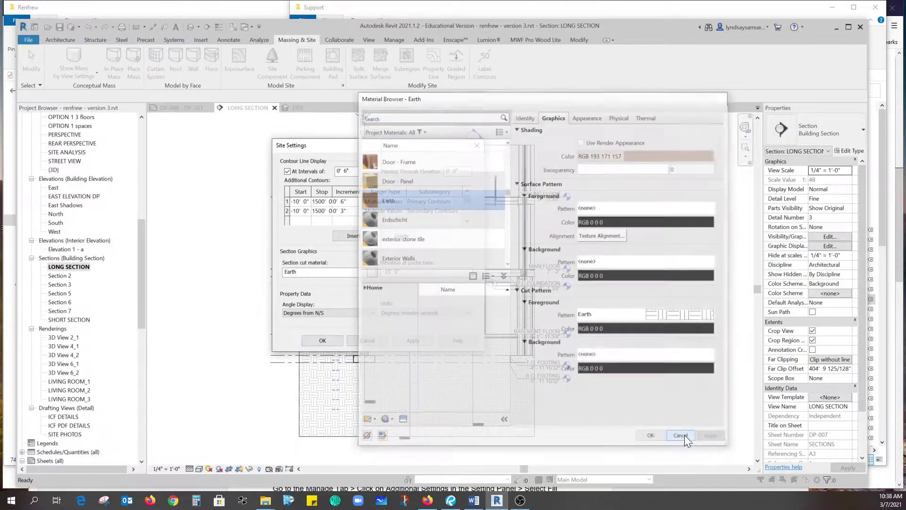
# Dismiss the site settings and show the Hatch earth Rotating 45 document at Page Width, scrolled to EARTH45
pyautogui.click(373, 341)
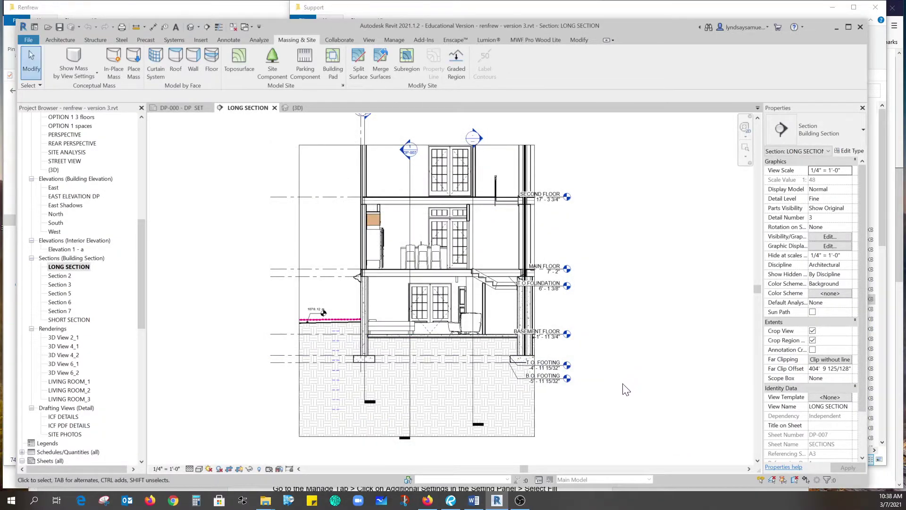
pyautogui.click(474, 499)
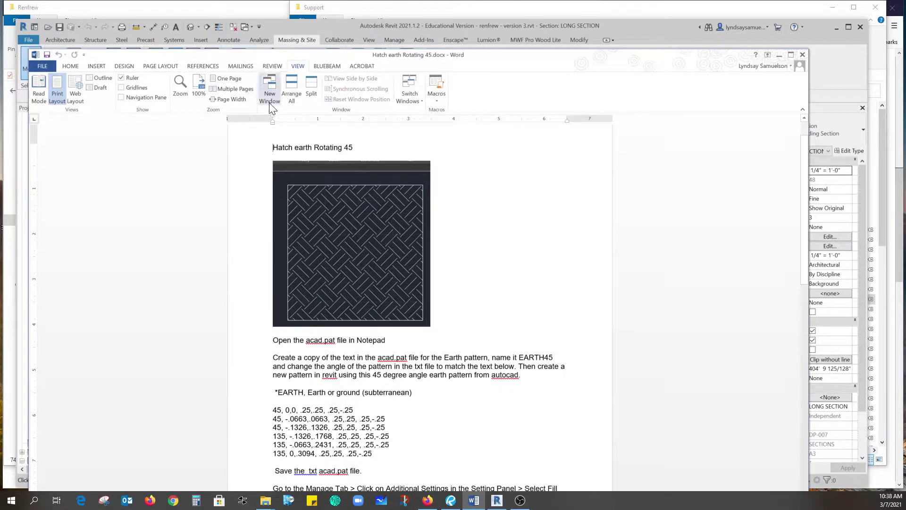
pyautogui.click(231, 98)
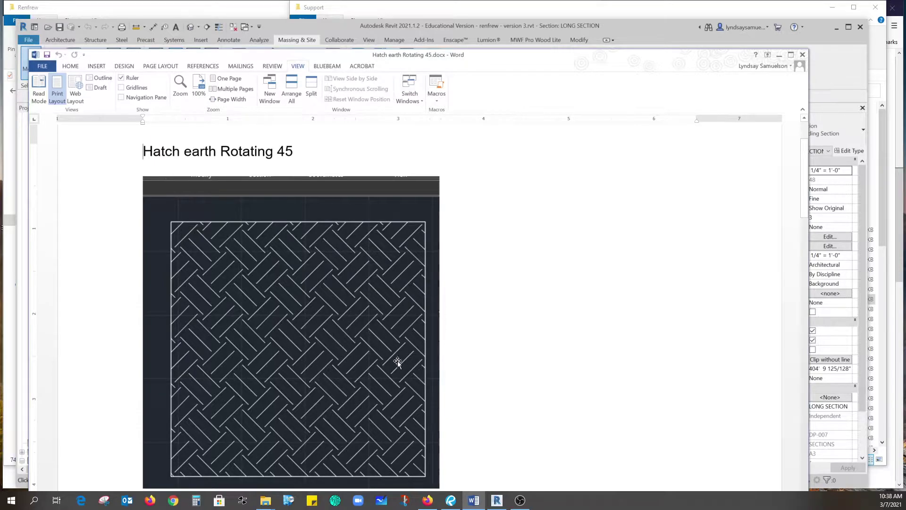
pyautogui.scroll(-5, 439, 311)
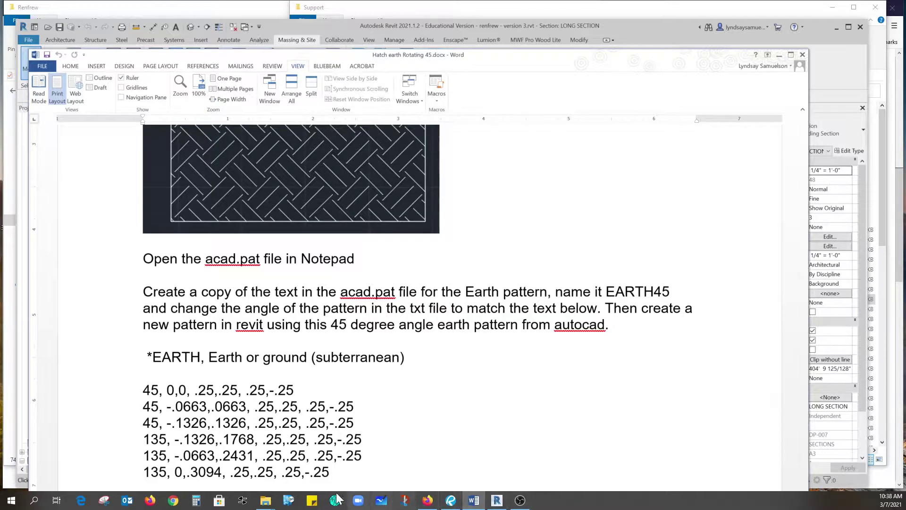
# Bring the AutoCAD Support folder window forward, move it left, and check its full path
pyautogui.moveTo(270, 502)
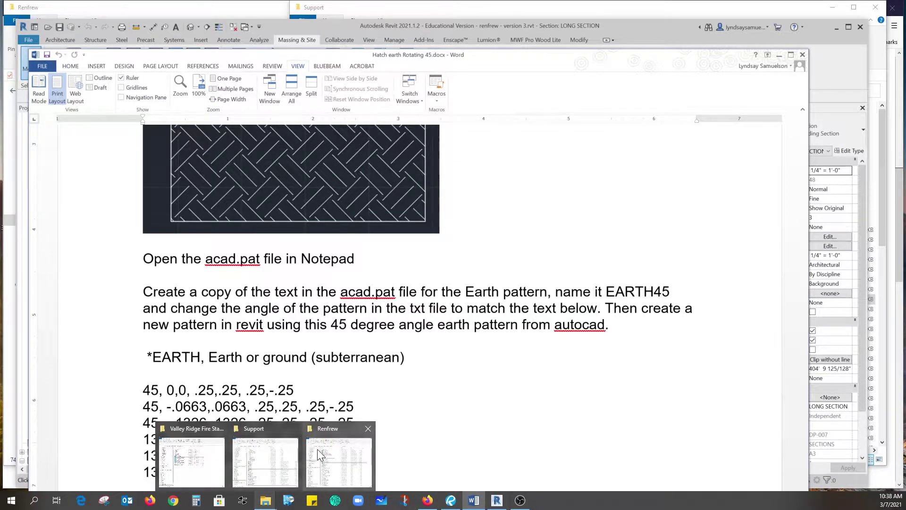
pyautogui.click(258, 429)
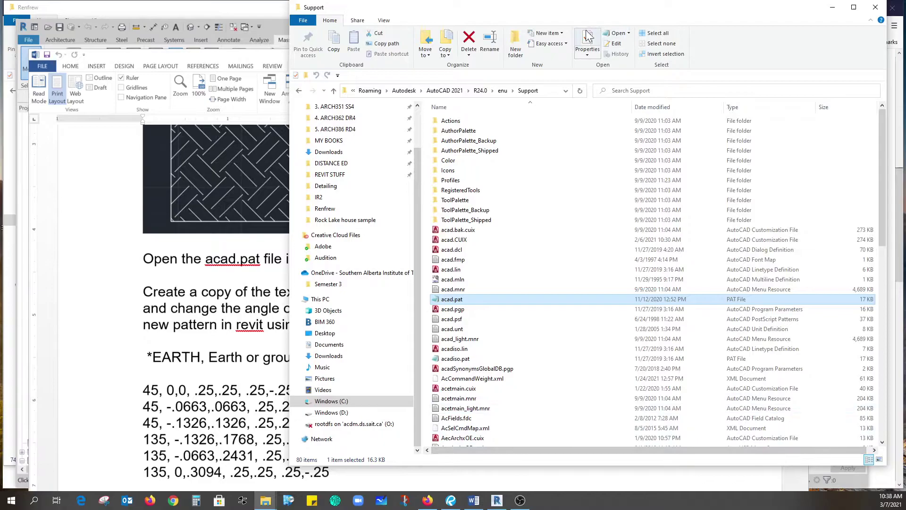
pyautogui.moveTo(472, 13); pyautogui.dragTo(289, 27)
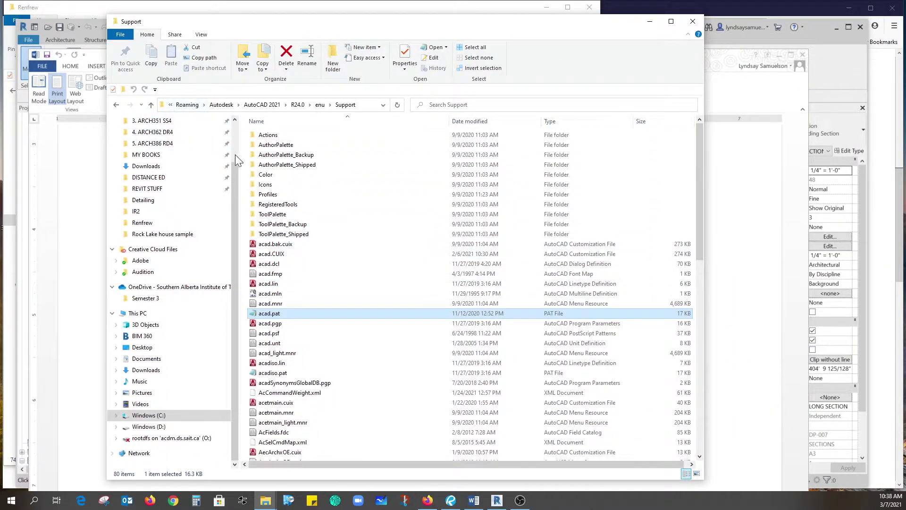
pyautogui.click(383, 104)
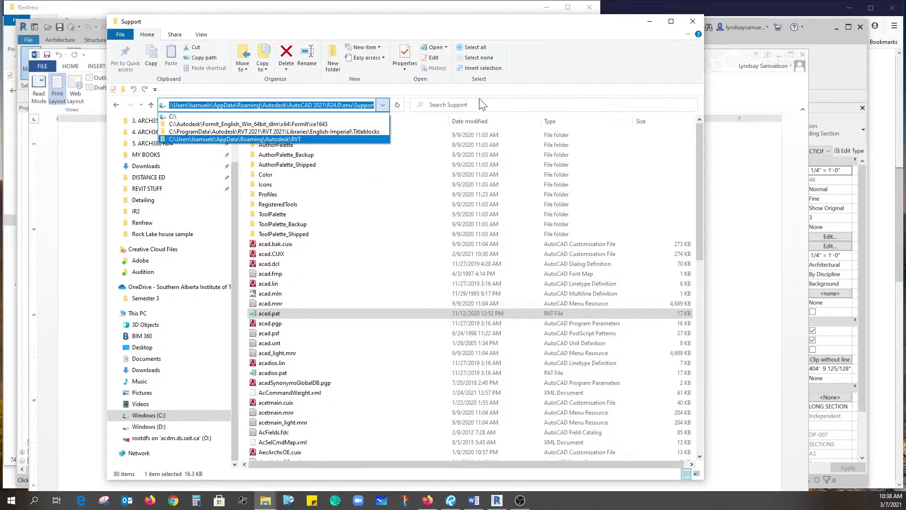
pyautogui.click(602, 47)
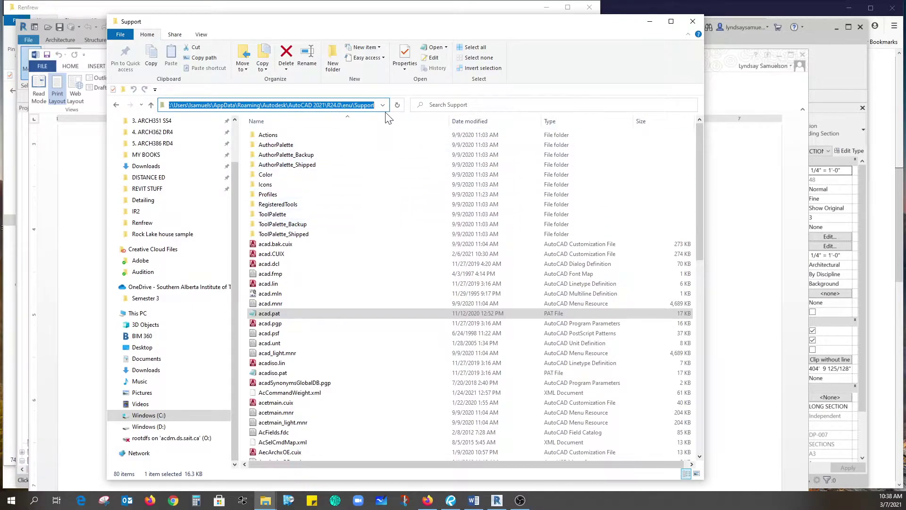
pyautogui.hotkey('ctrl', 'e')
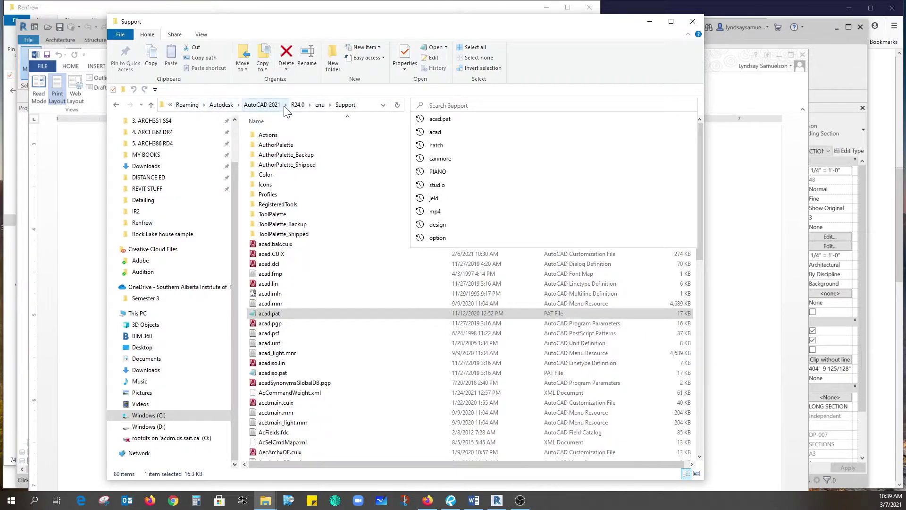
pyautogui.click(269, 315)
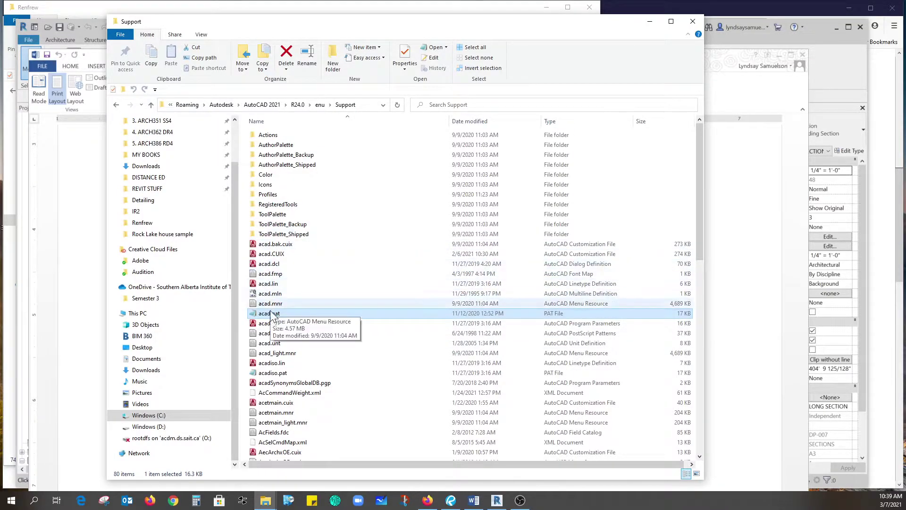
# Open acad.pat in Notepad using Open with
pyautogui.rightClick(263, 315)
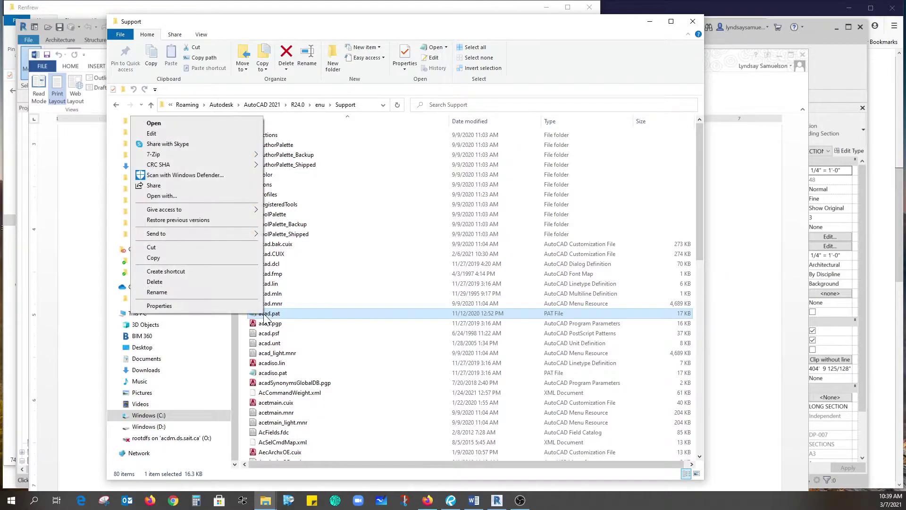
pyautogui.click(179, 197)
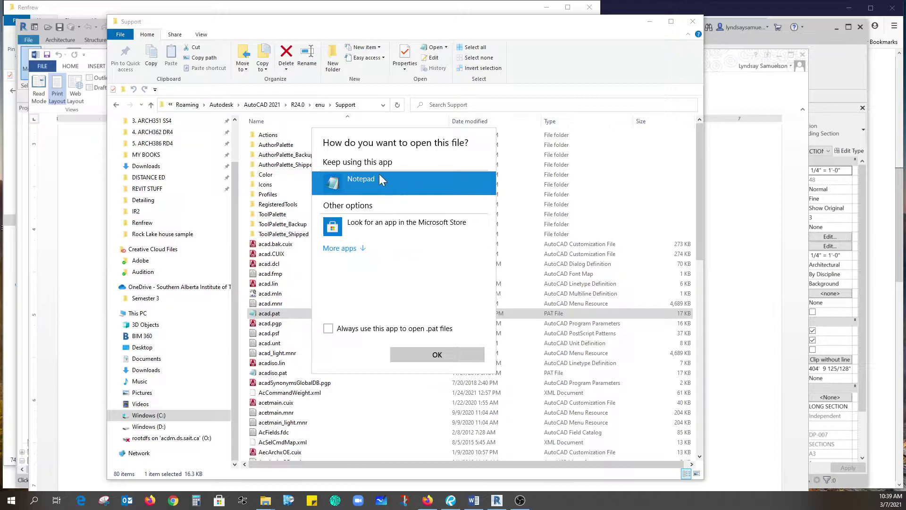
pyautogui.click(432, 356)
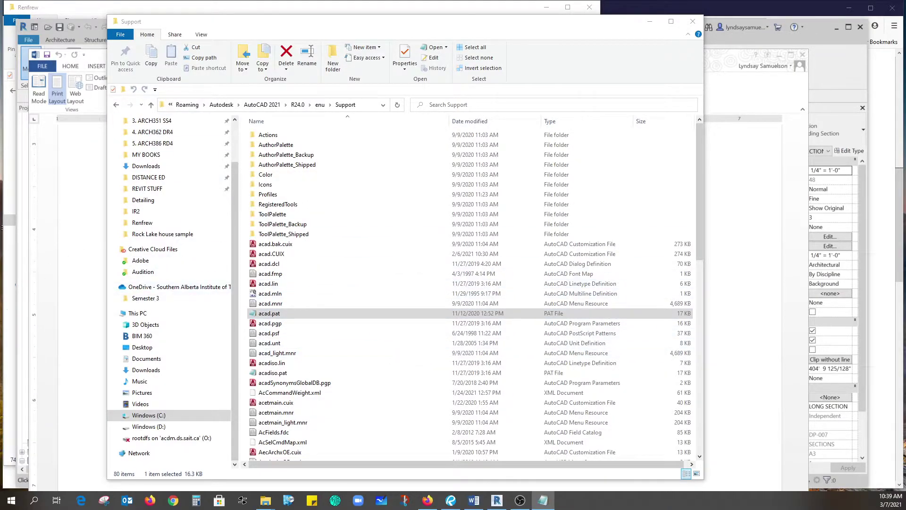
# Reposition the acad.pat Notepad window and make it taller
pyautogui.press('Return')
pyautogui.moveTo(445, 71); pyautogui.dragTo(473, 63)
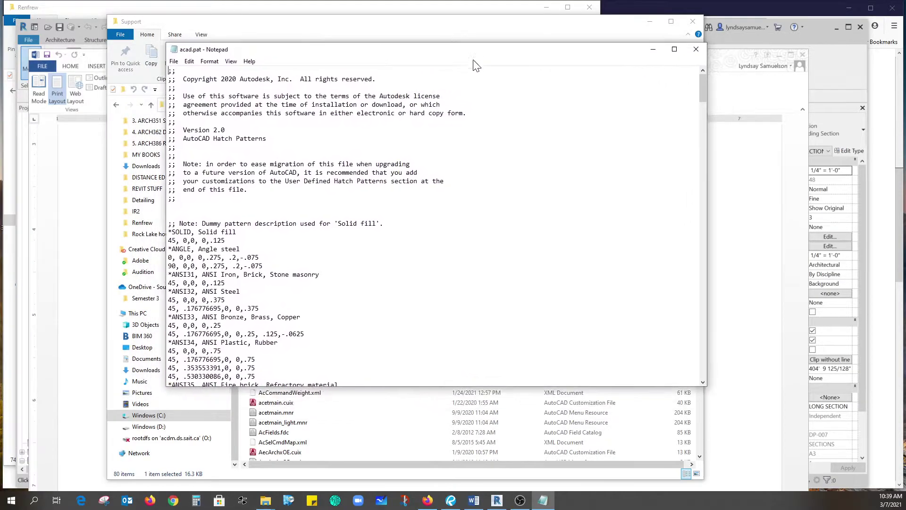
pyautogui.moveTo(446, 386); pyautogui.dragTo(446, 452)
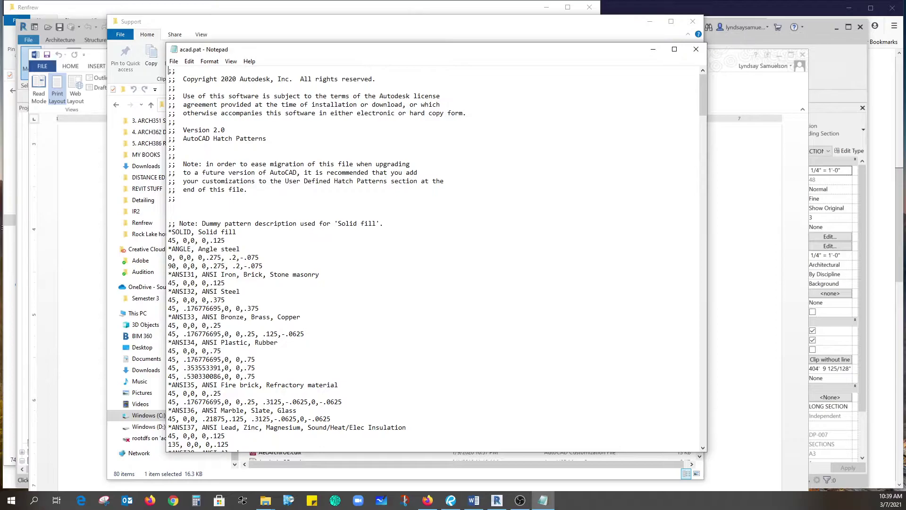
# Scroll to the *EARTH pattern definition and select its header line
pyautogui.scroll(-3, 434, 260)
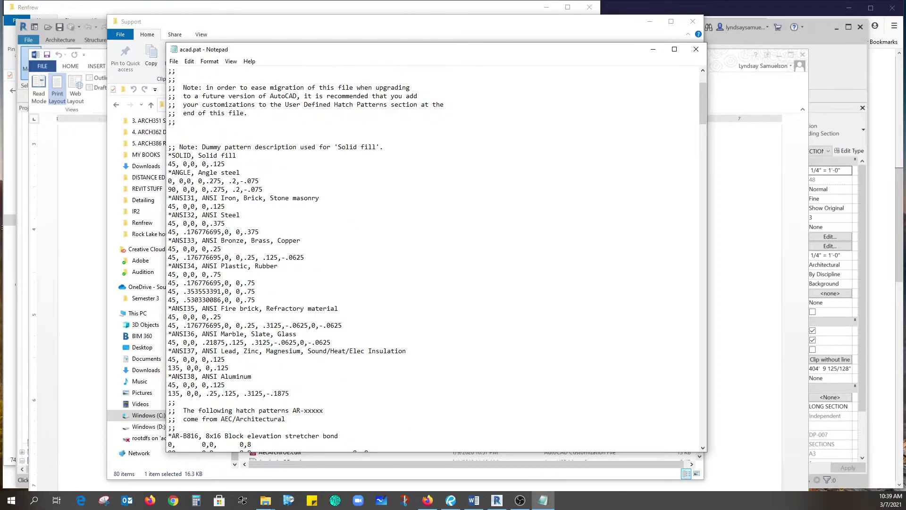
pyautogui.moveTo(171, 308); pyautogui.dragTo(168, 308)
pyautogui.scroll(-20, 434, 260)
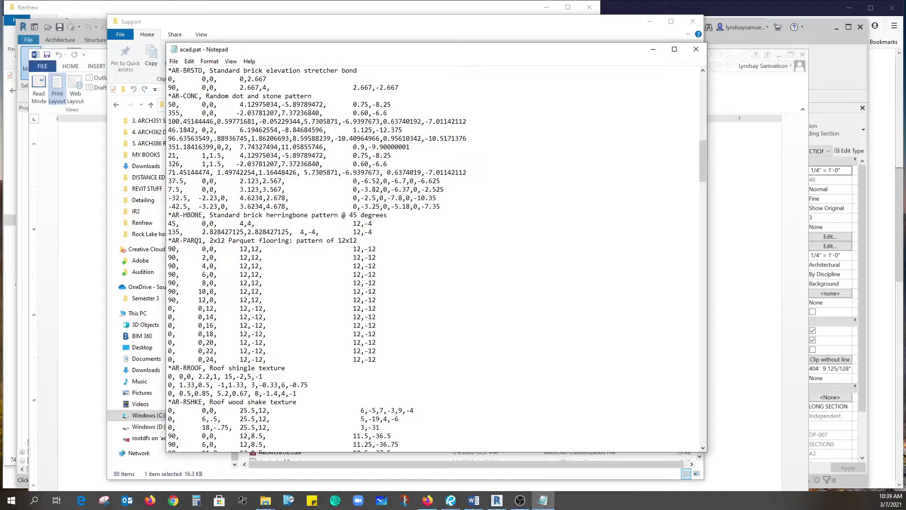
pyautogui.scroll(-20, 434, 259)
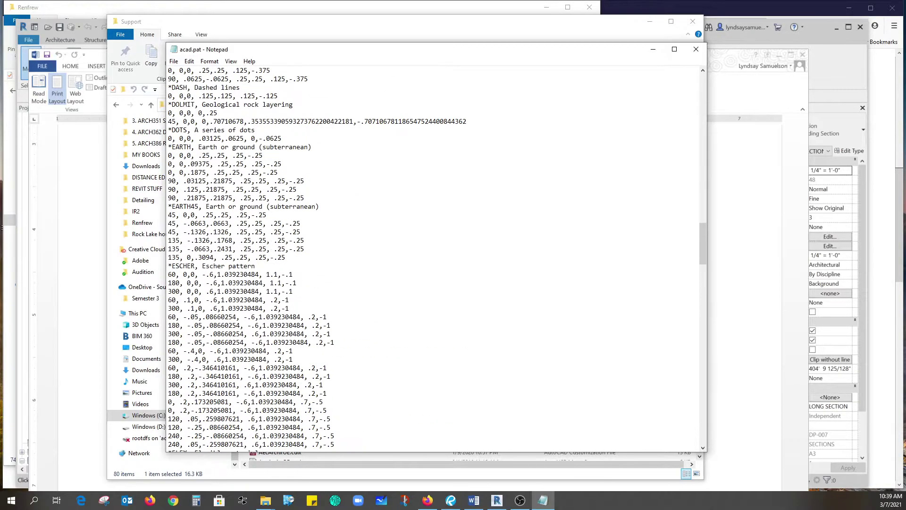
pyautogui.scroll(-5, 434, 260)
pyautogui.scroll(5, 434, 260)
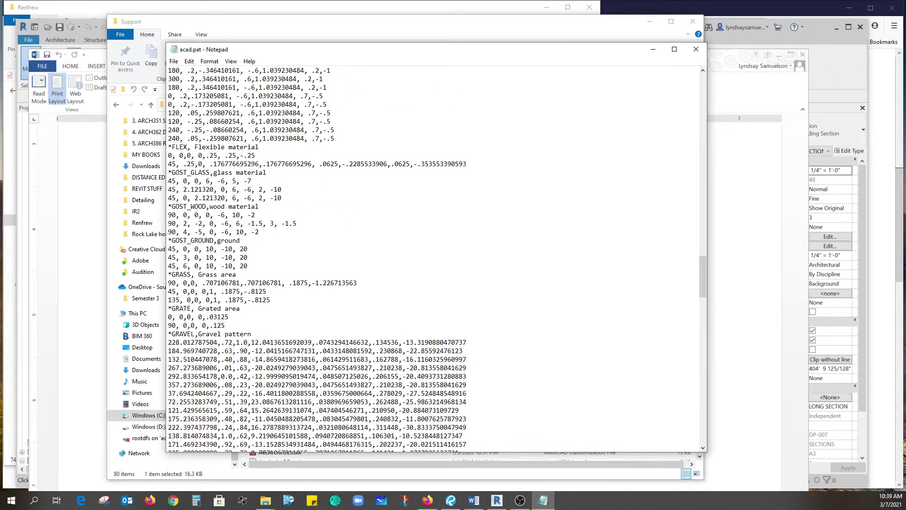
pyautogui.scroll(6, 434, 260)
pyautogui.scroll(3, 434, 260)
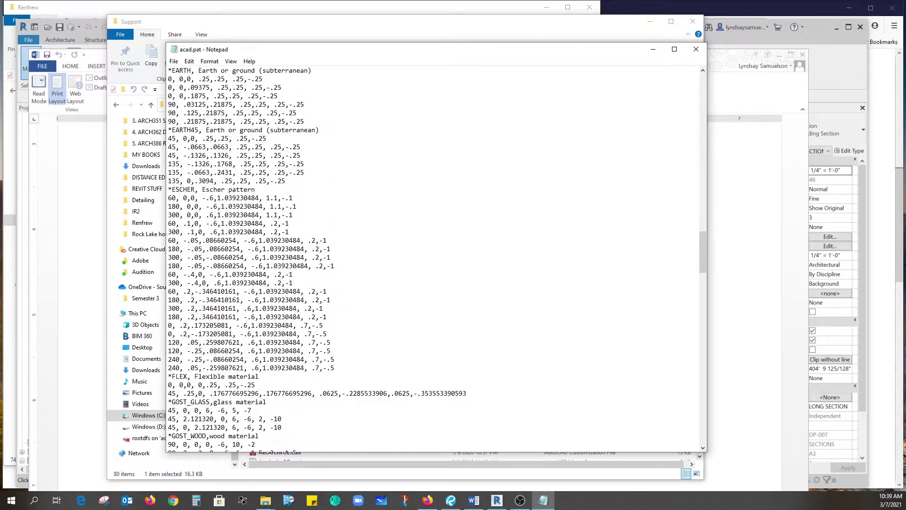
pyautogui.scroll(3, 434, 260)
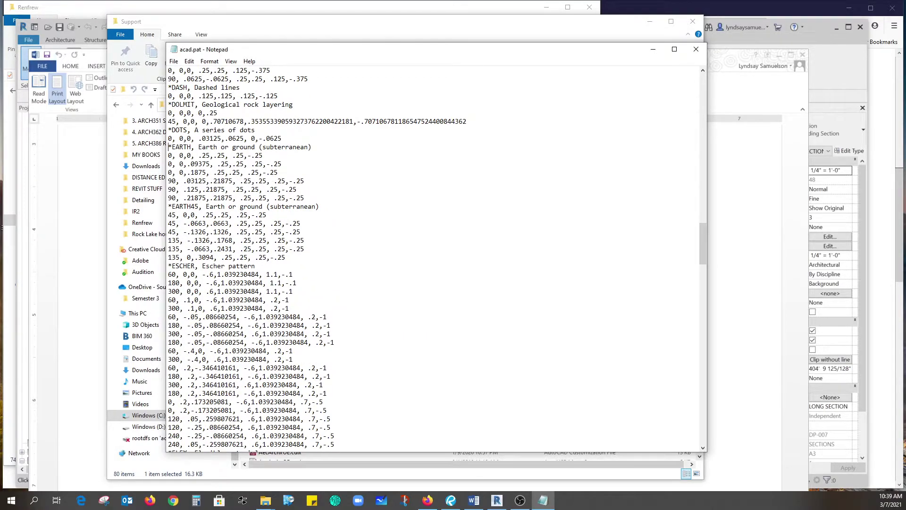
pyautogui.moveTo(169, 146)
pyautogui.mouseDown()
pyautogui.moveTo(294, 146)
pyautogui.moveTo(169, 155)
pyautogui.mouseUp()
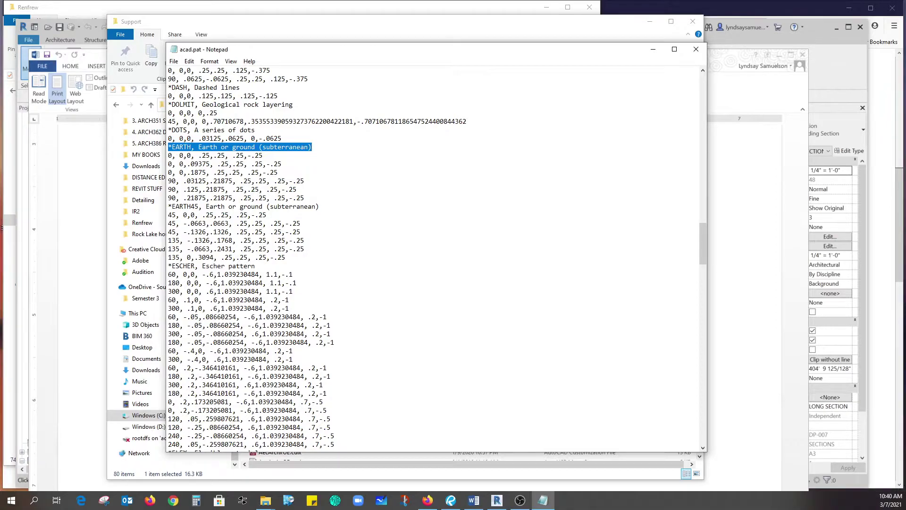
# Copy the whole *EARTH pattern definition and remove the blank line after its data
pyautogui.moveTo(168, 146); pyautogui.dragTo(304, 198)
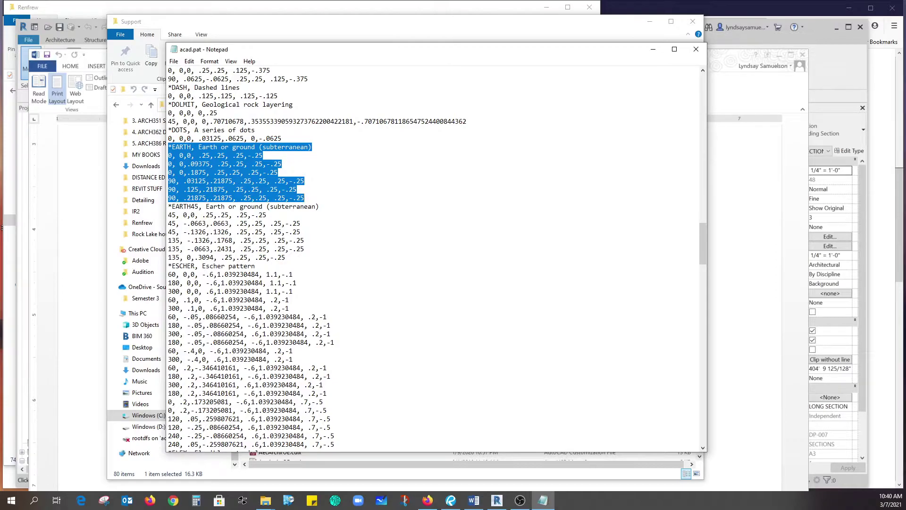
pyautogui.rightClick(222, 175)
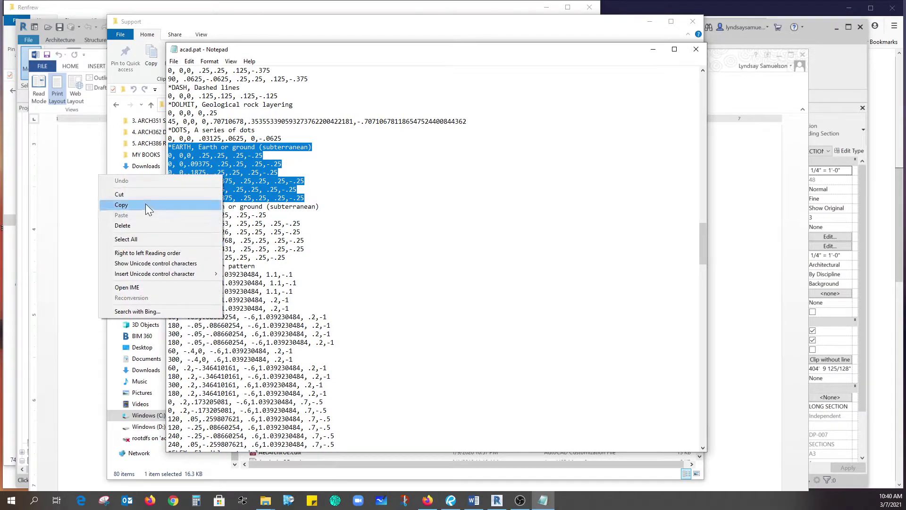
pyautogui.click(182, 203)
pyautogui.click(297, 190)
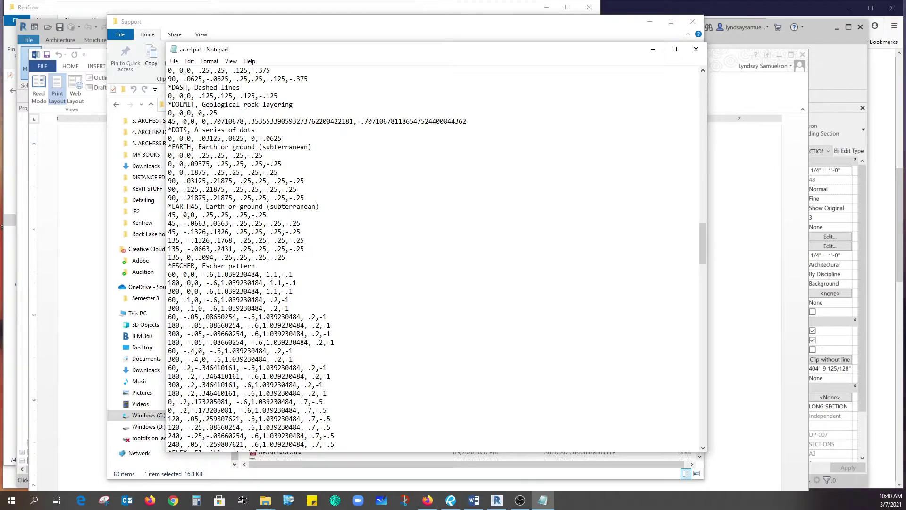
pyautogui.press('Return')
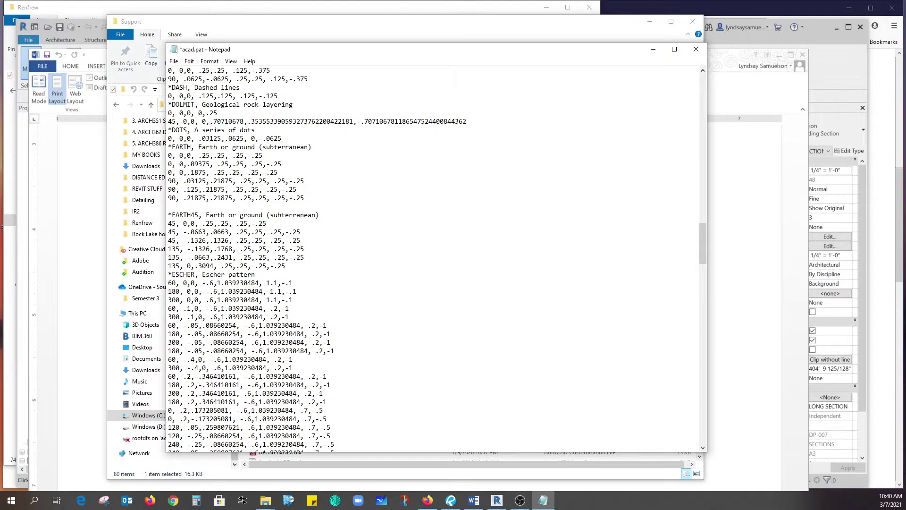
pyautogui.press('BackSpace')
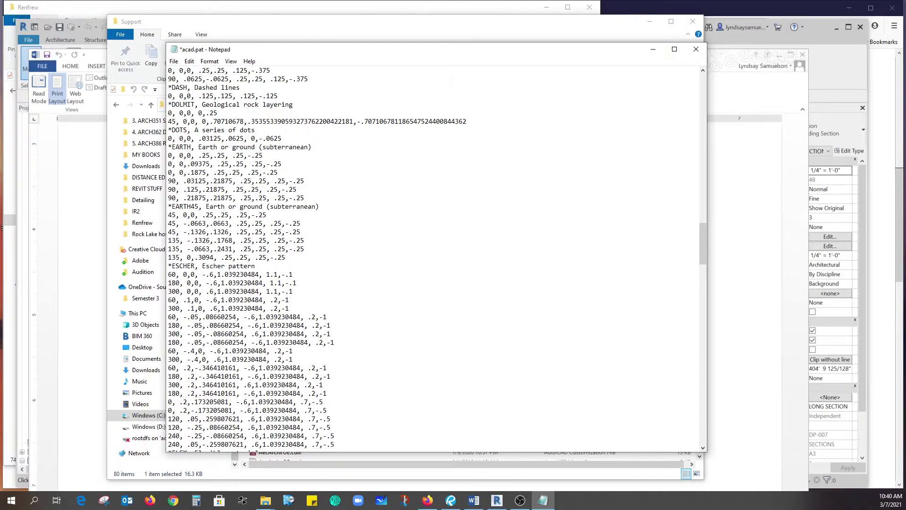
# Select the *EARTH45 heading and its six 45/135-degree data lines
pyautogui.press('Down')
pyautogui.press('Home')
pyautogui.hotkey('ctrl', 'shift', 'Right')
pyautogui.press('Down')
pyautogui.press('Home')
pyautogui.hotkey('shift', 'Down')
pyautogui.hotkey('shift', 'Down')
pyautogui.hotkey('shift', 'Down')
pyautogui.hotkey('shift', 'Down')
pyautogui.hotkey('shift', 'Down')
pyautogui.hotkey('shift', 'Down')
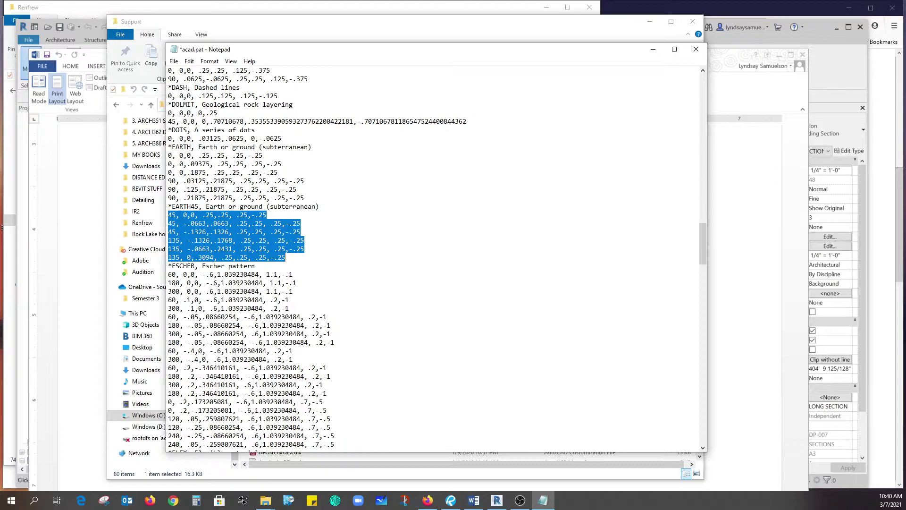
pyautogui.click(68, 353)
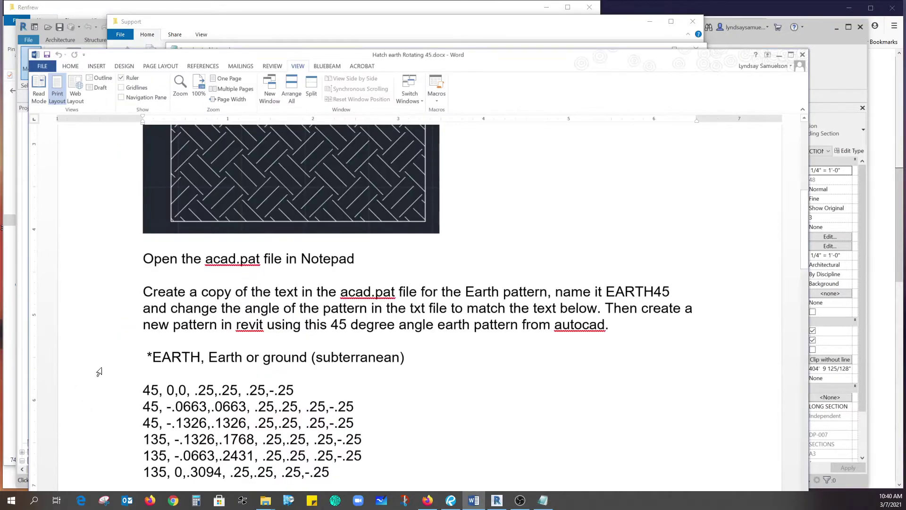
pyautogui.scroll(-5, 415, 302)
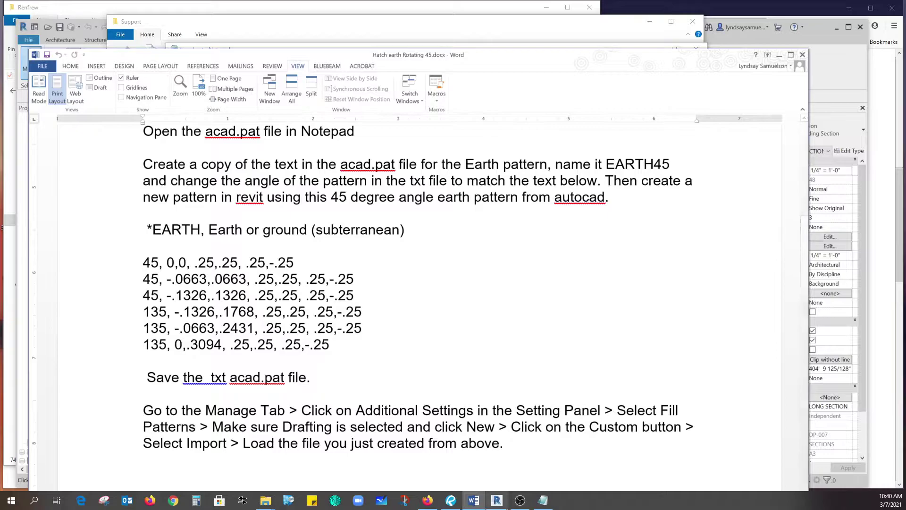
pyautogui.click(543, 500)
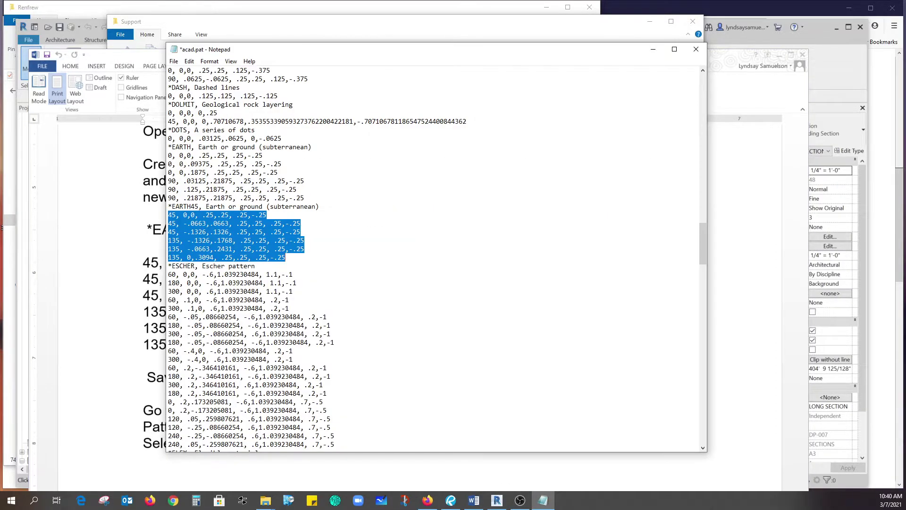
# Deselect the text and close acad.pat in Notepad, discarding the edits with Don't Save
pyautogui.press('Left')
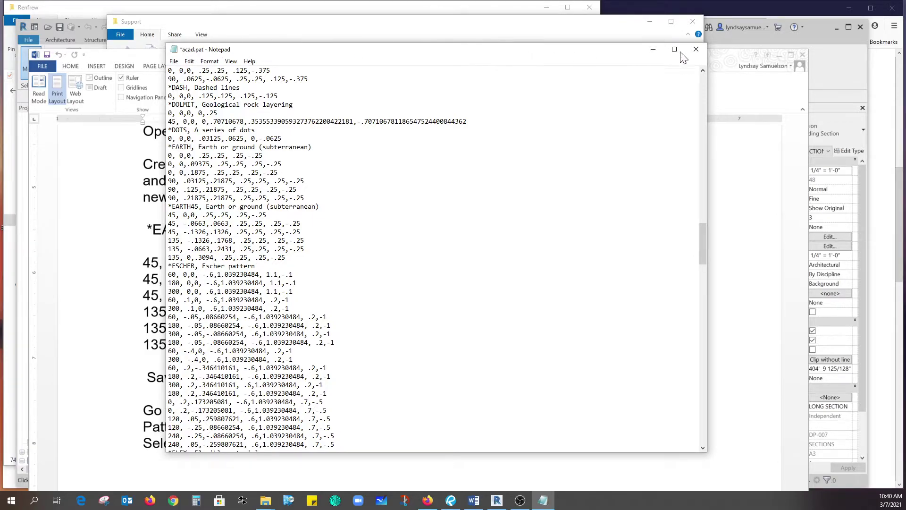
pyautogui.click(696, 49)
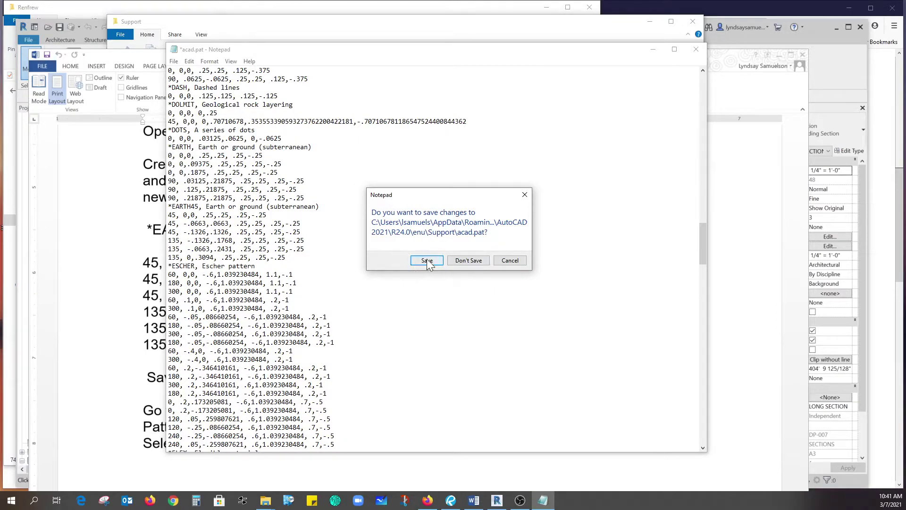
pyautogui.click(509, 260)
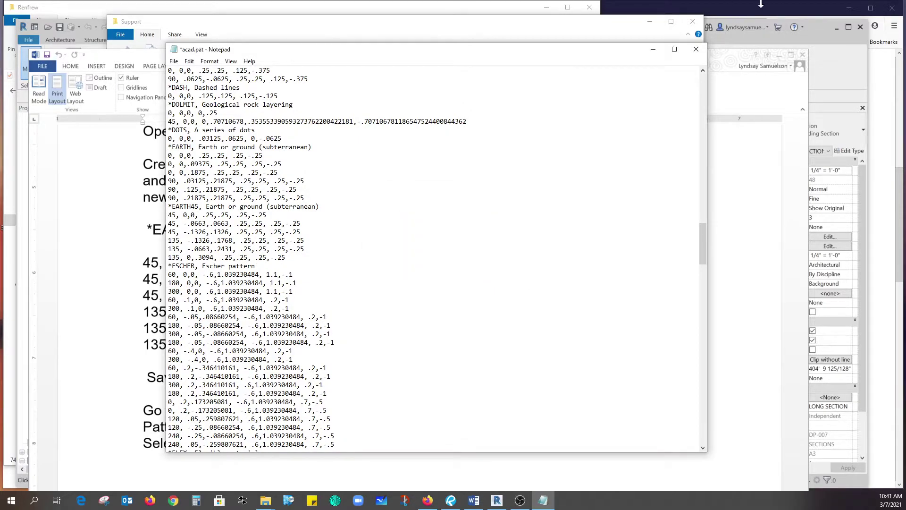
pyautogui.click(695, 50)
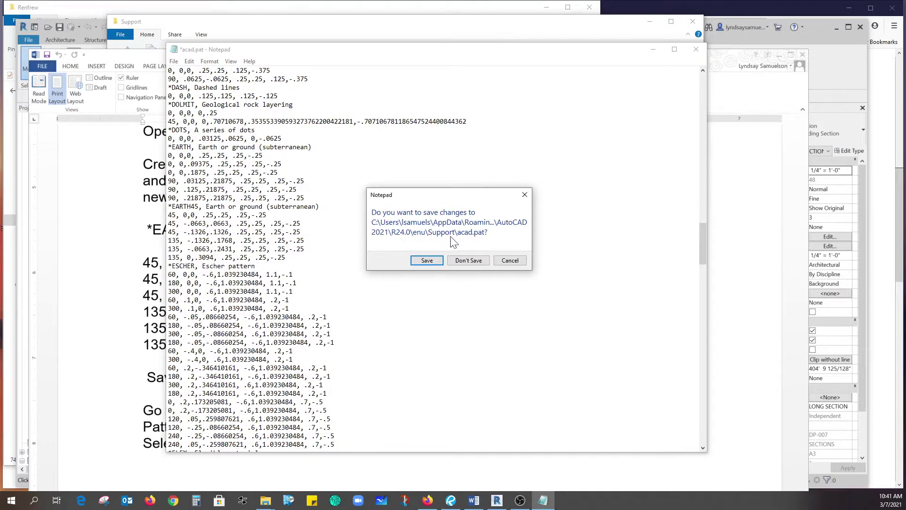
pyautogui.click(466, 260)
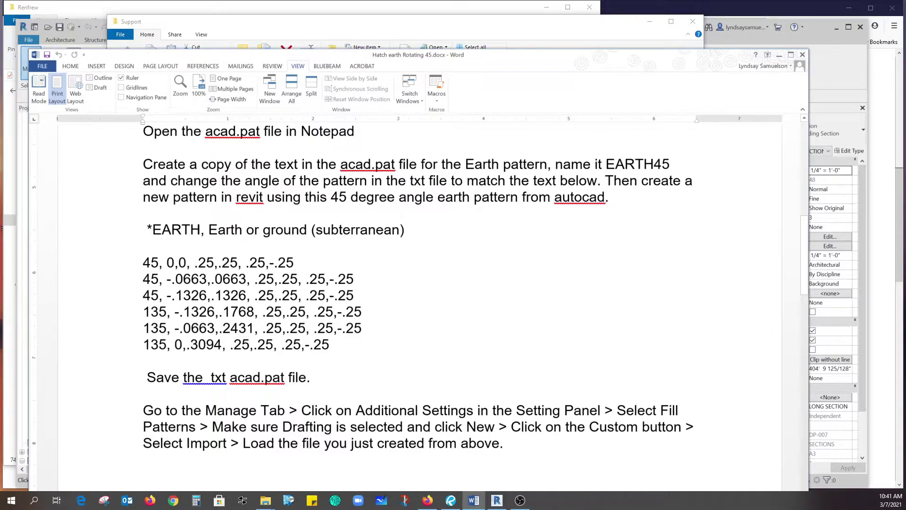
# Scroll the Word instructions, then drag the Word window to the left screen edge
pyautogui.scroll(-3, 419, 310)
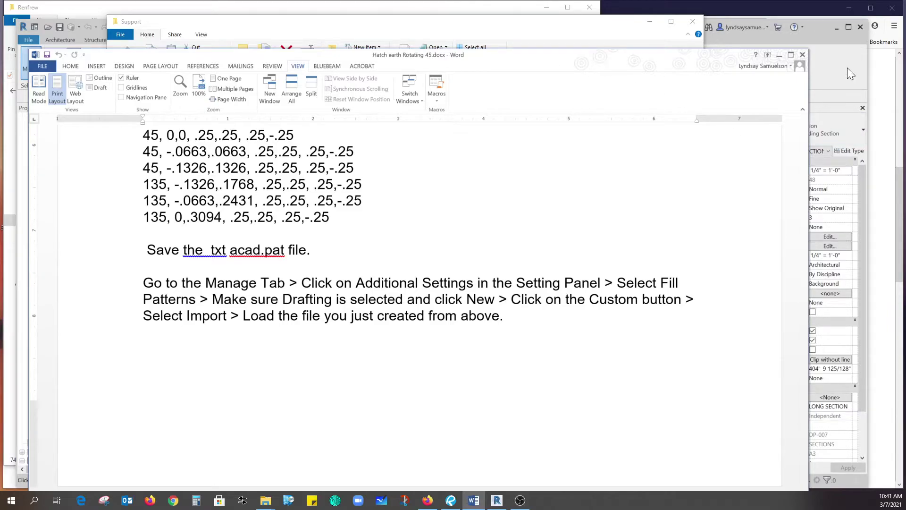
pyautogui.moveTo(736, 55); pyautogui.dragTo(38, 9)
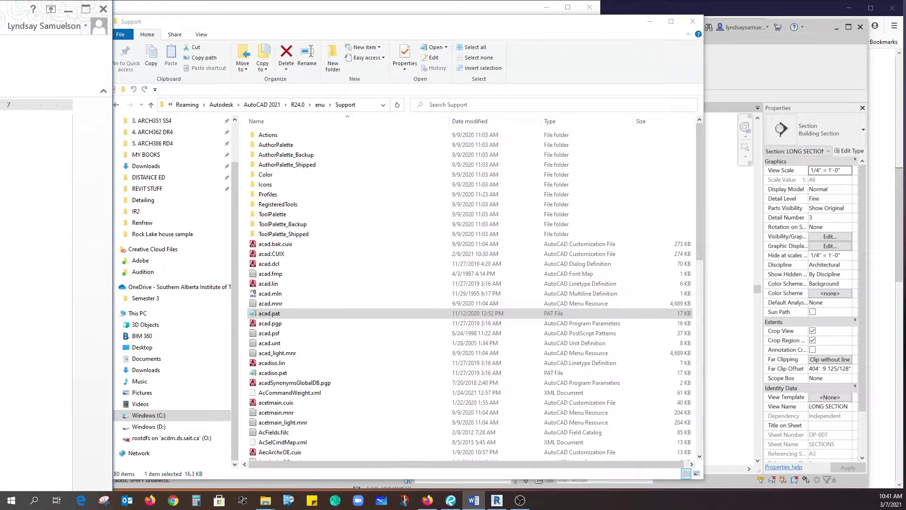
# Open Manage > Additional Settings > Fill Patterns, move the dialog left, and keep Drafting selected
pyautogui.click(792, 69)
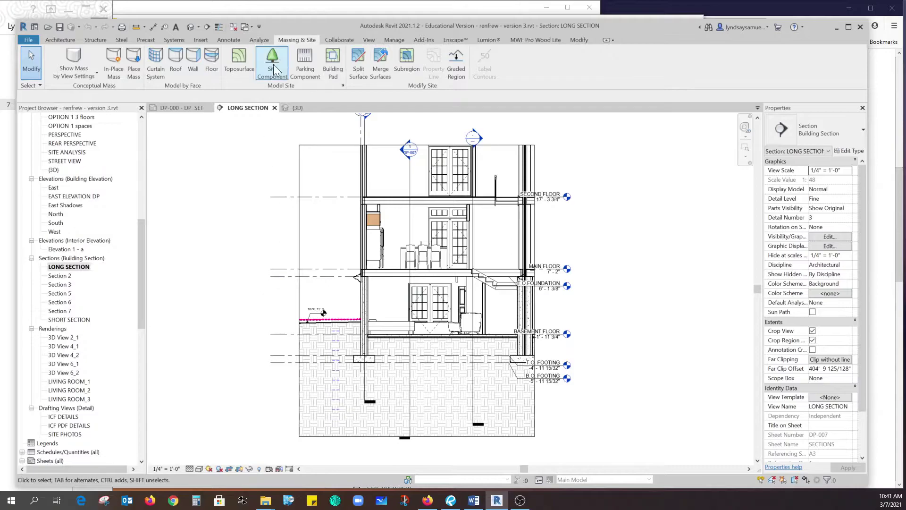
pyautogui.click(394, 41)
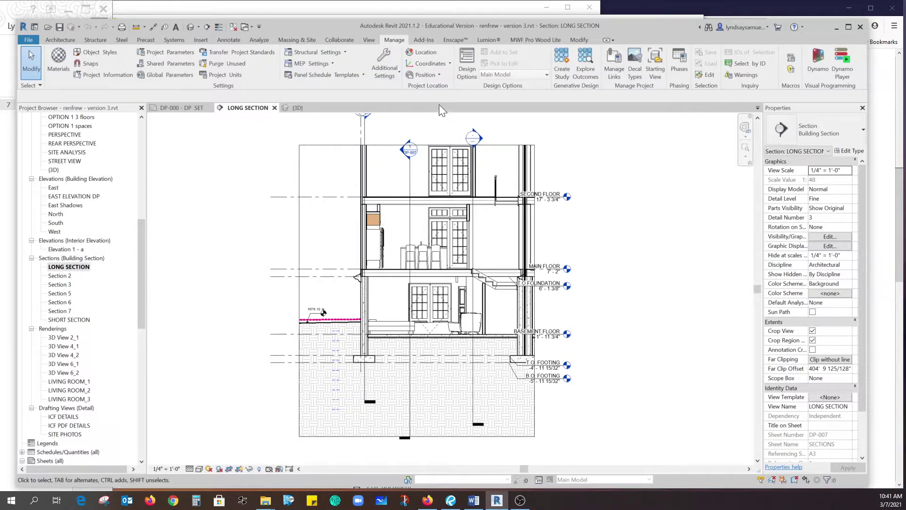
pyautogui.click(381, 78)
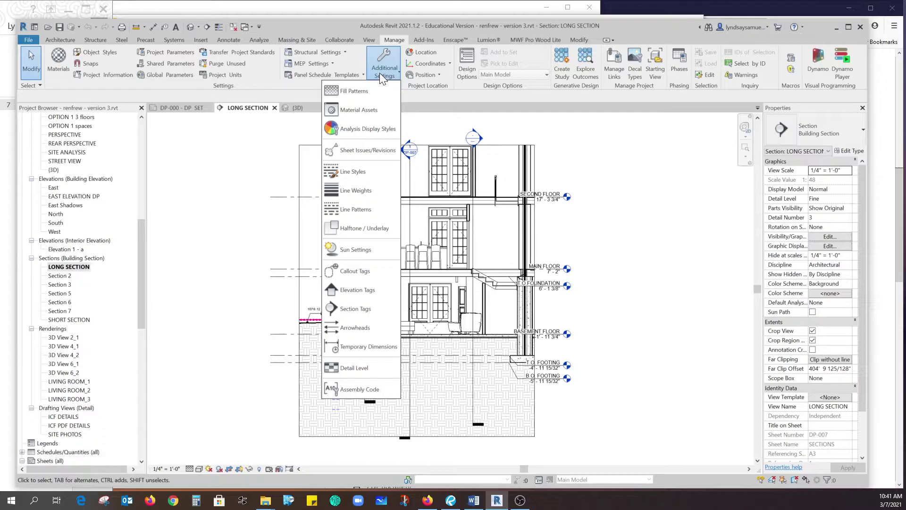
pyautogui.click(358, 92)
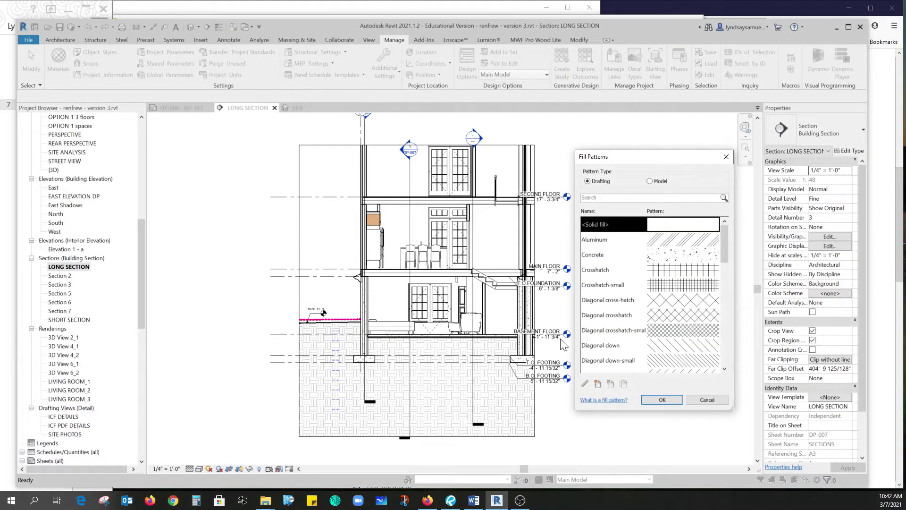
pyautogui.moveTo(634, 160); pyautogui.dragTo(339, 148)
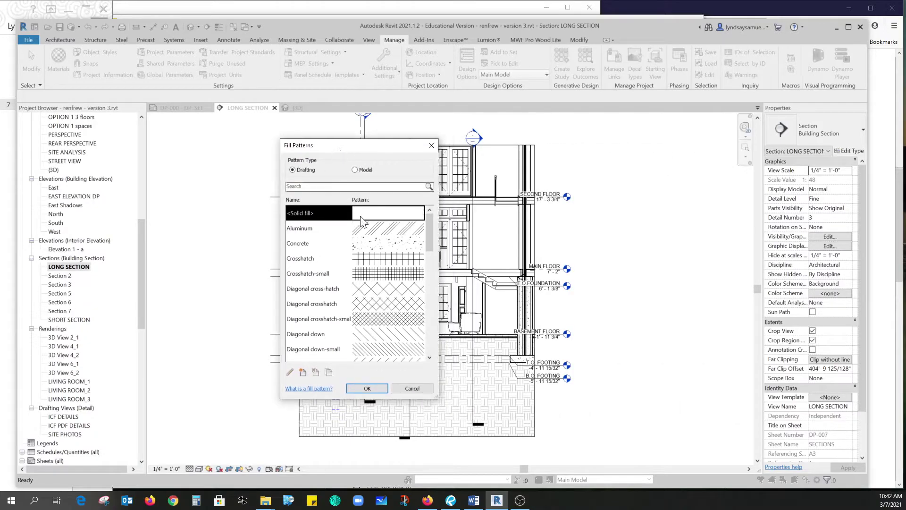
pyautogui.click(293, 171)
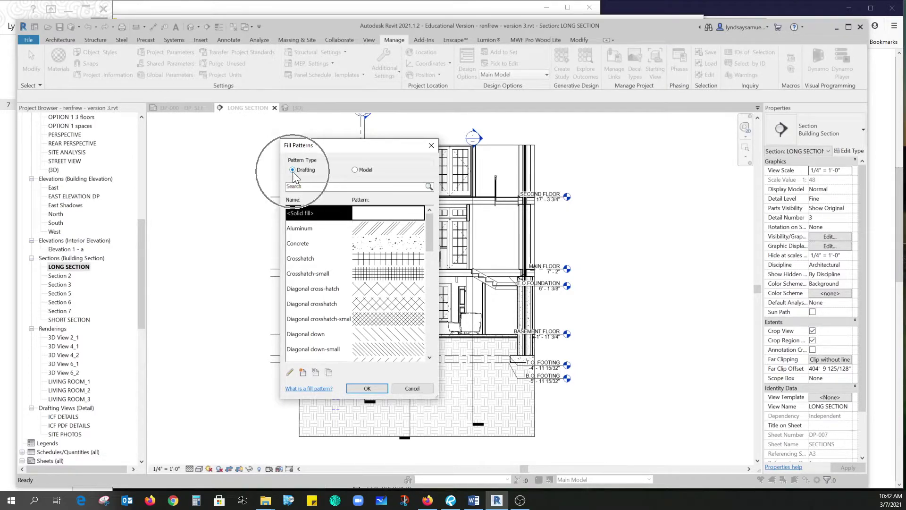
# Create a new Custom drafting fill pattern named Earth45 and browse for its .pat file
pyautogui.click(302, 373)
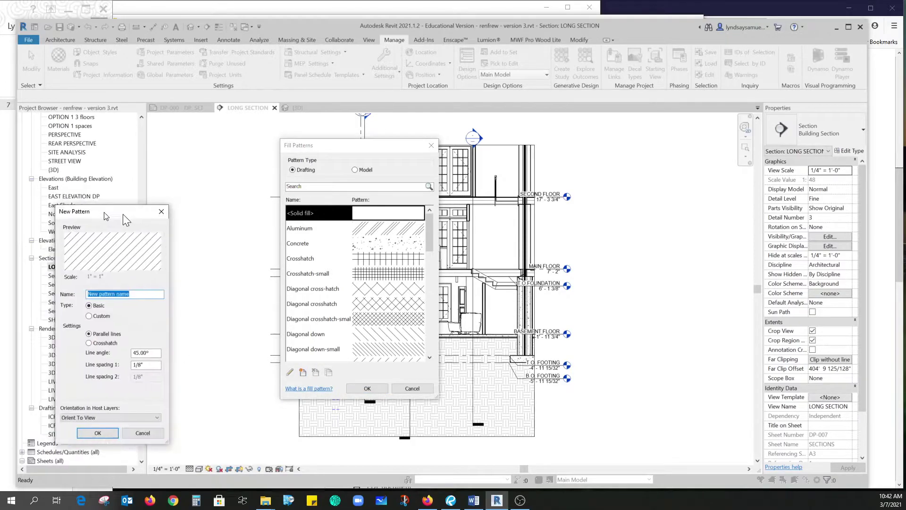
pyautogui.moveTo(99, 205); pyautogui.dragTo(310, 169)
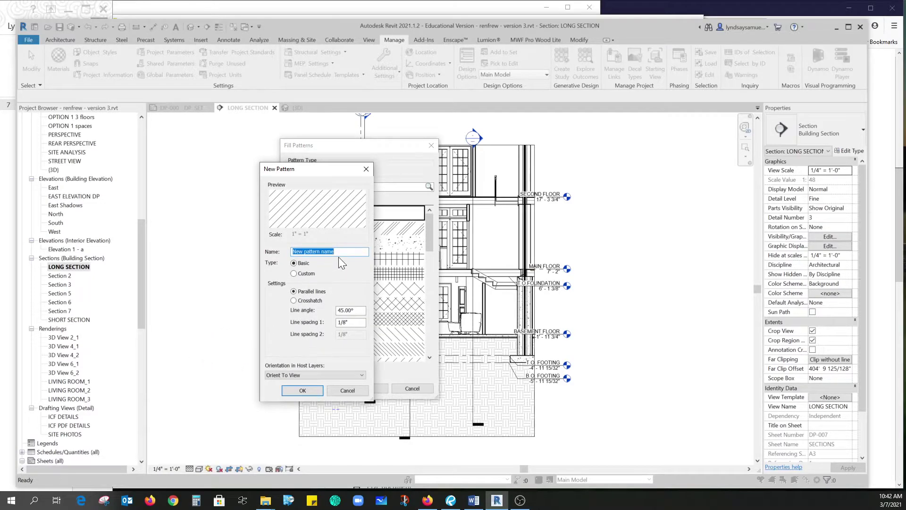
pyautogui.click(293, 273)
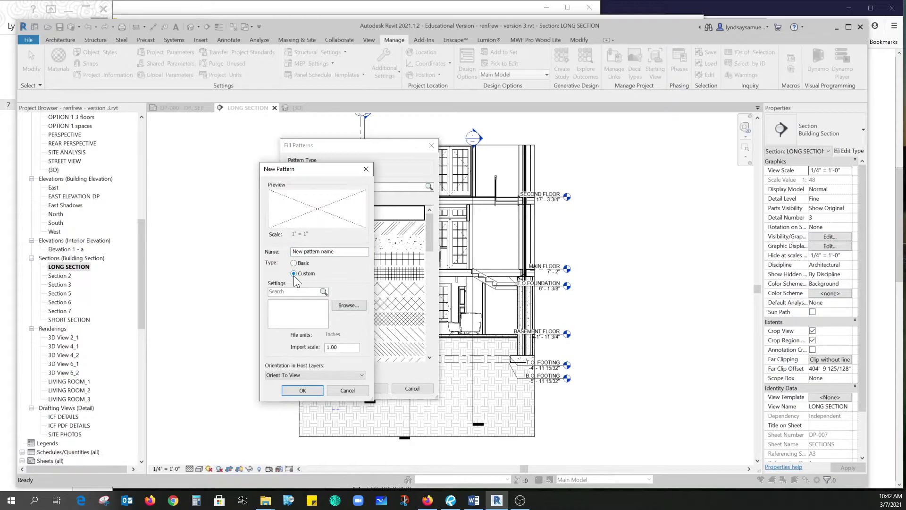
pyautogui.tripleClick(321, 251)
pyautogui.write('Earth45')
pyautogui.click(347, 305)
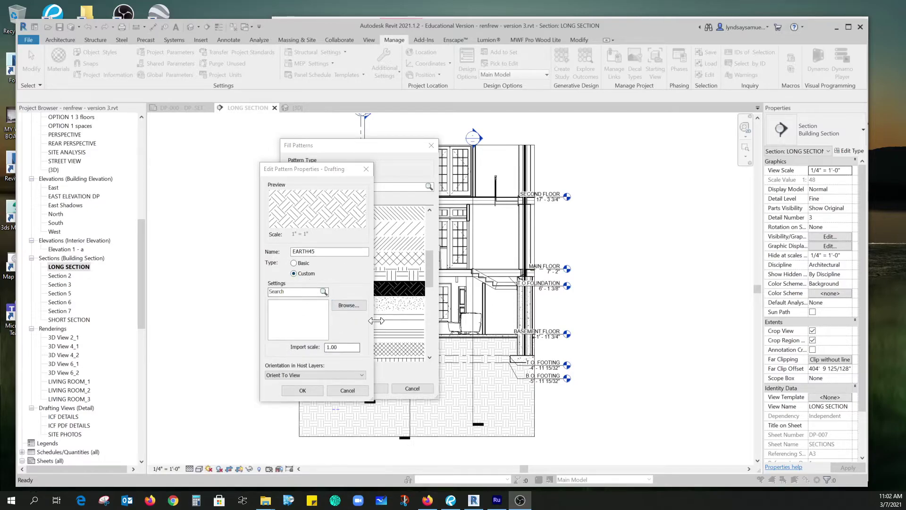
# Import the acad.pat file as the source for a new custom drafting fill pattern
pyautogui.click(348, 306)
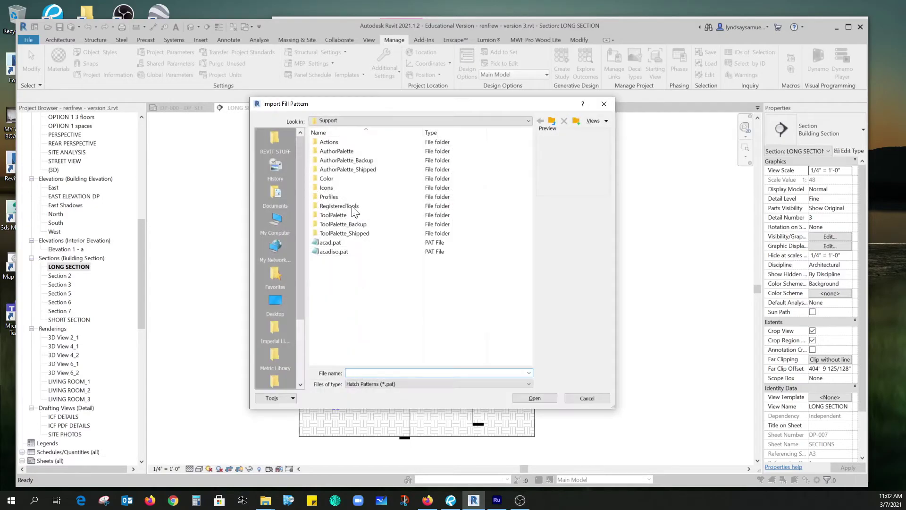
pyautogui.click(341, 120)
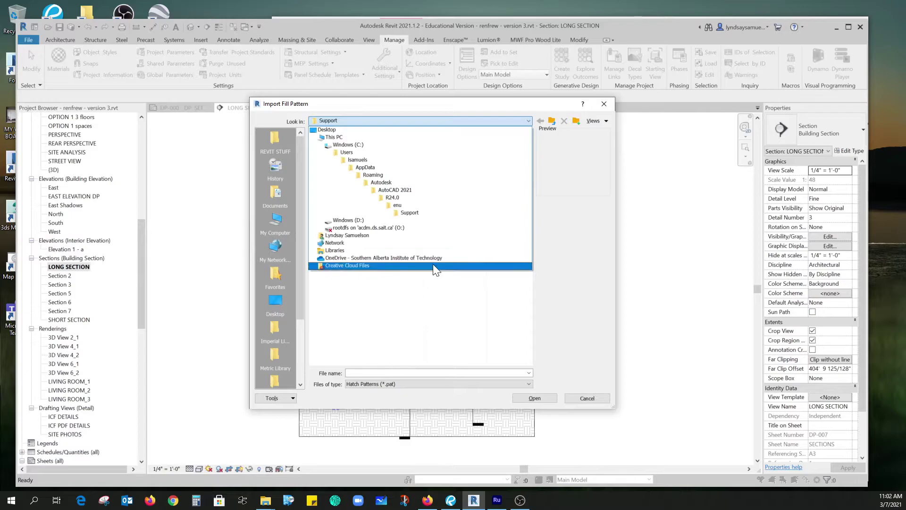
pyautogui.click(448, 305)
pyautogui.click(329, 242)
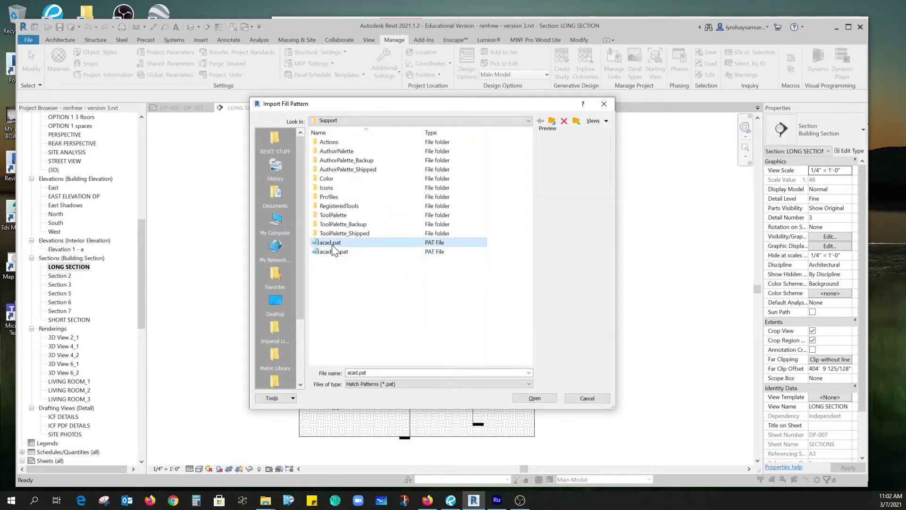
pyautogui.click(528, 398)
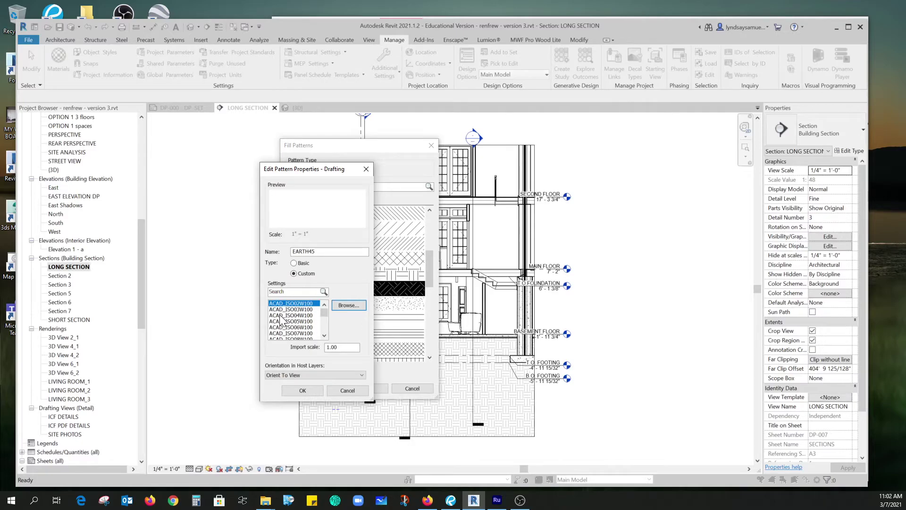
# Choose EARTH45 from the acad.pat patterns and confirm the new pattern definition
pyautogui.scroll(-2, 286, 316)
pyautogui.scroll(-7, 287, 318)
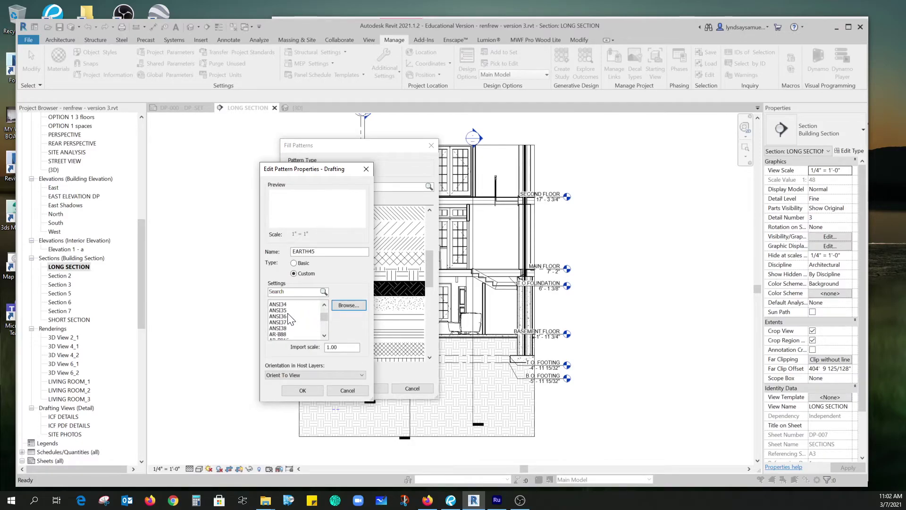
pyautogui.scroll(-6, 288, 317)
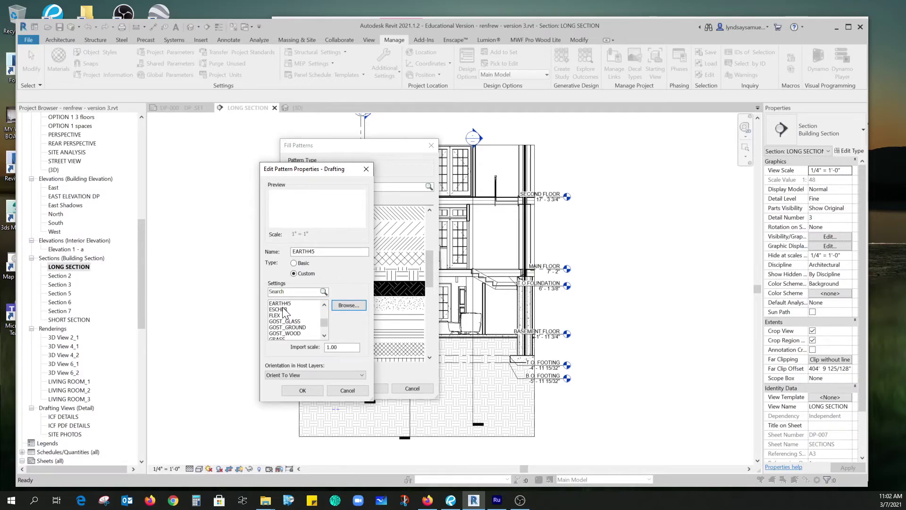
pyautogui.click(285, 307)
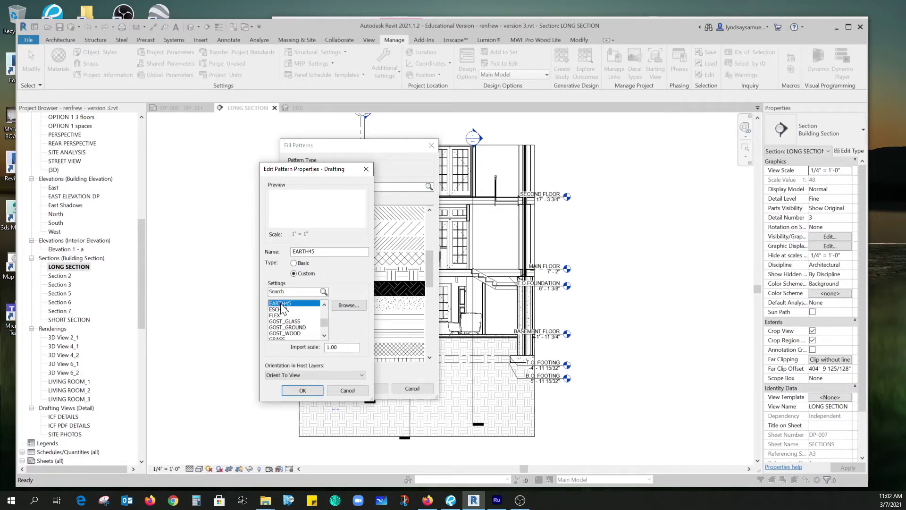
pyautogui.click(325, 305)
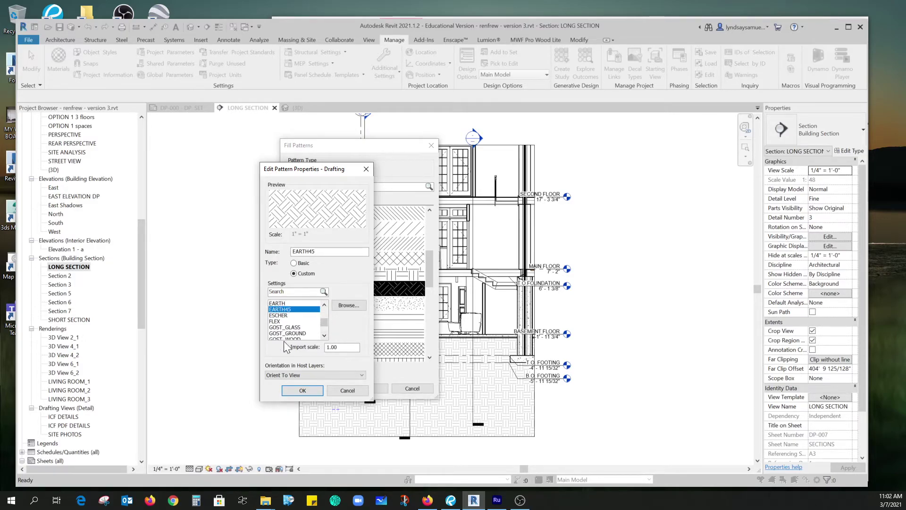
pyautogui.click(301, 391)
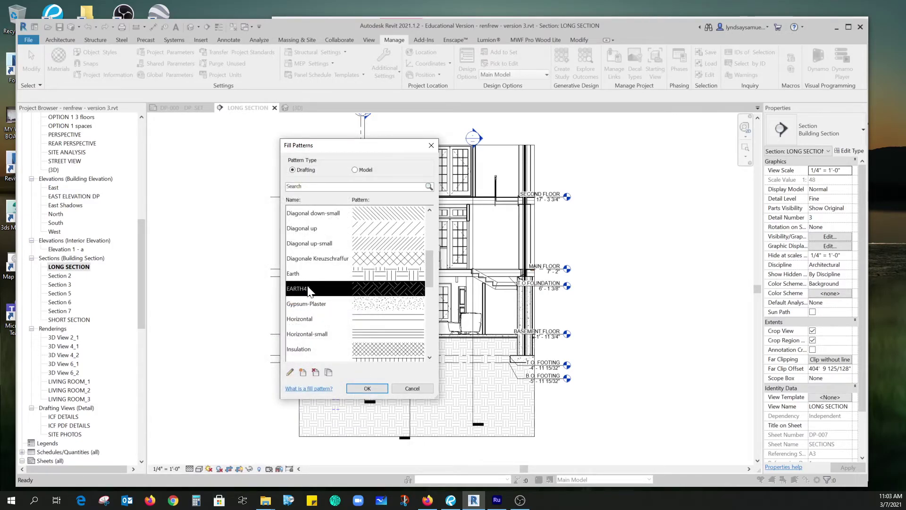
# Close Fill Patterns and open the Section cut material (Earth) from Site Settings
pyautogui.click(364, 390)
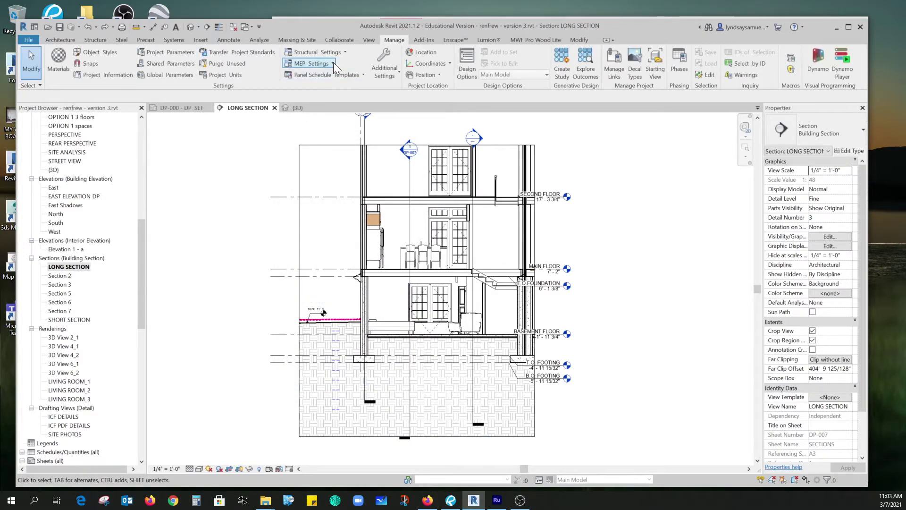
pyautogui.click(304, 41)
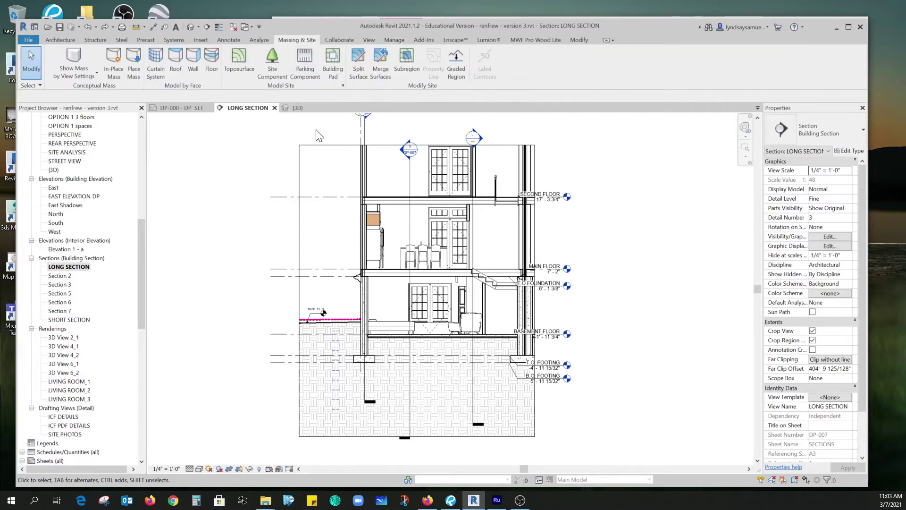
pyautogui.click(343, 85)
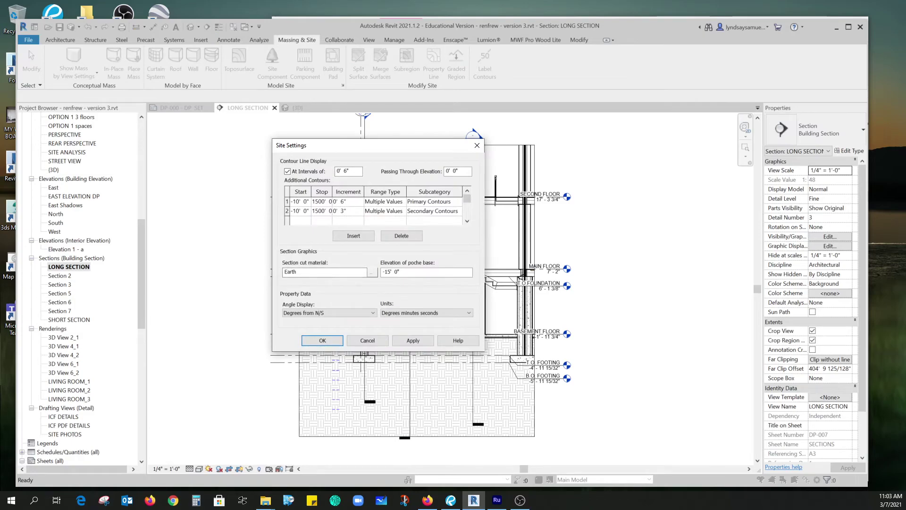
pyautogui.click(372, 272)
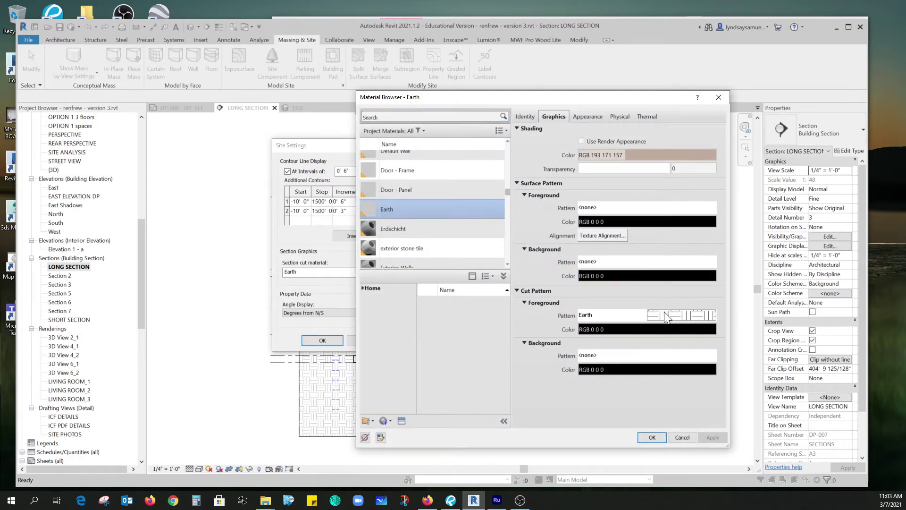
# Set the Earth material's cut pattern foreground to EARTH45 and apply it
pyautogui.click(664, 313)
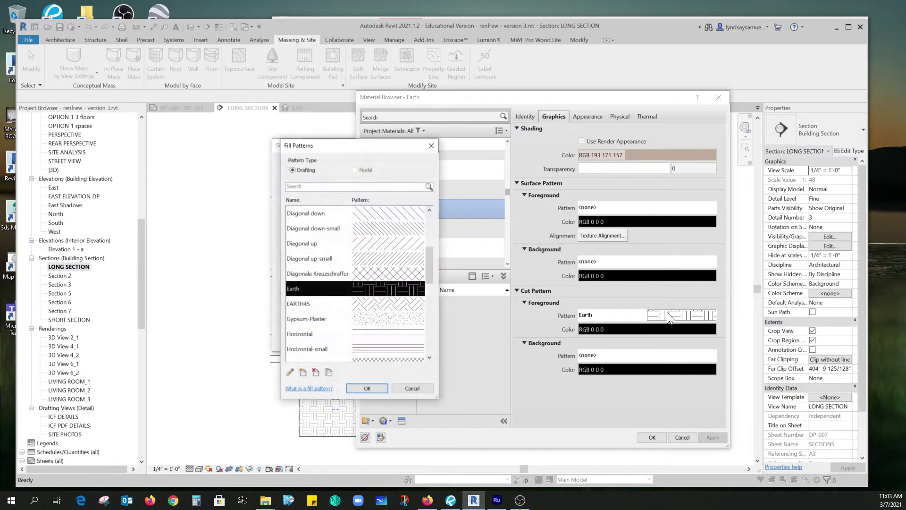
pyautogui.click(382, 306)
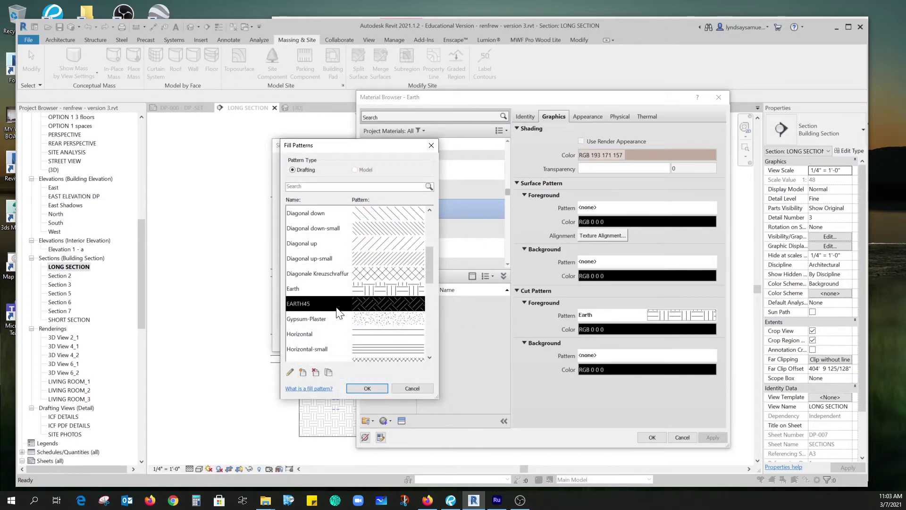
pyautogui.click(372, 390)
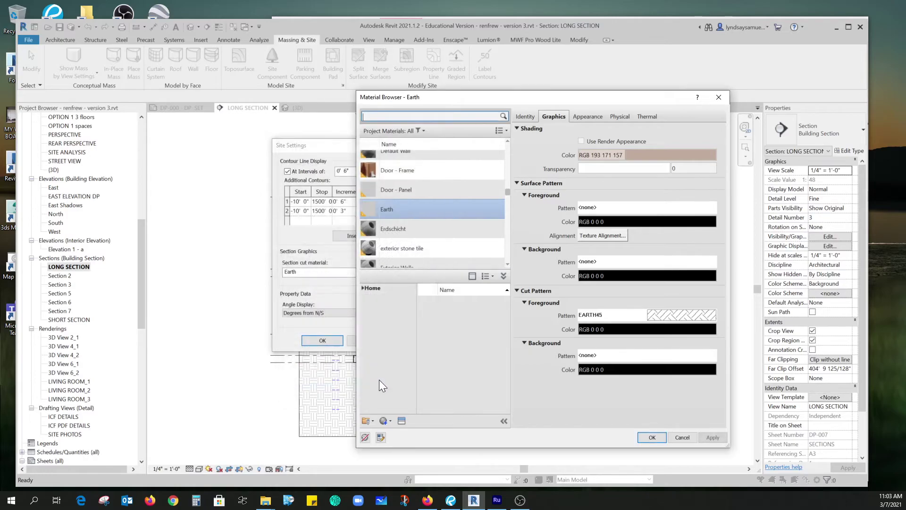
pyautogui.click(649, 438)
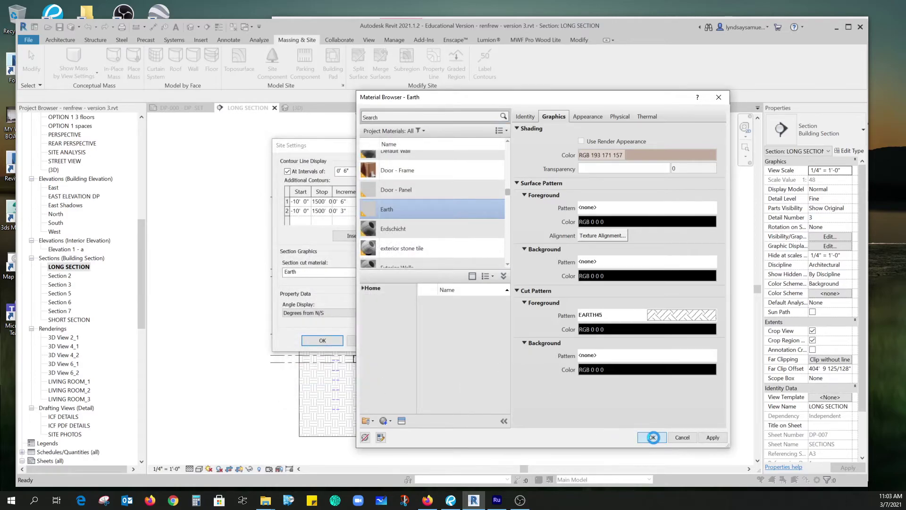
pyautogui.click(652, 437)
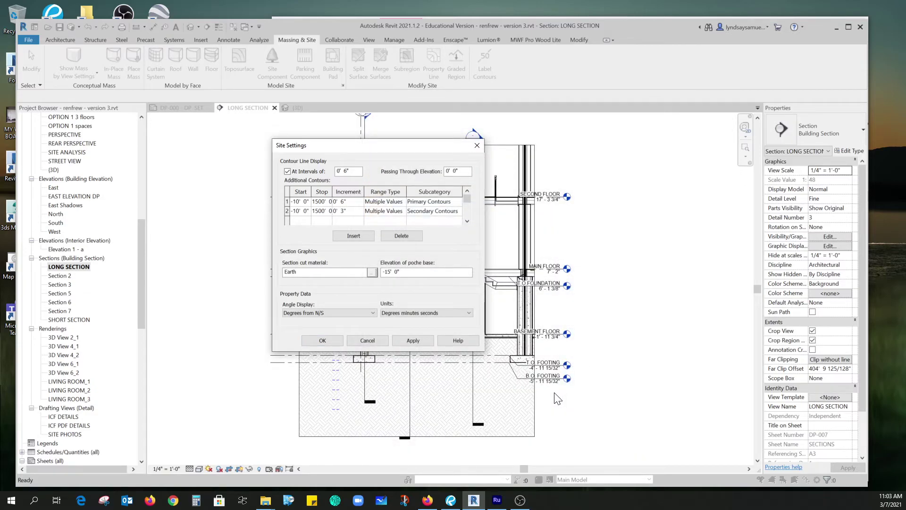
# Reopen the Earth material and check that EARTH45 stays its cut pattern
pyautogui.click(372, 272)
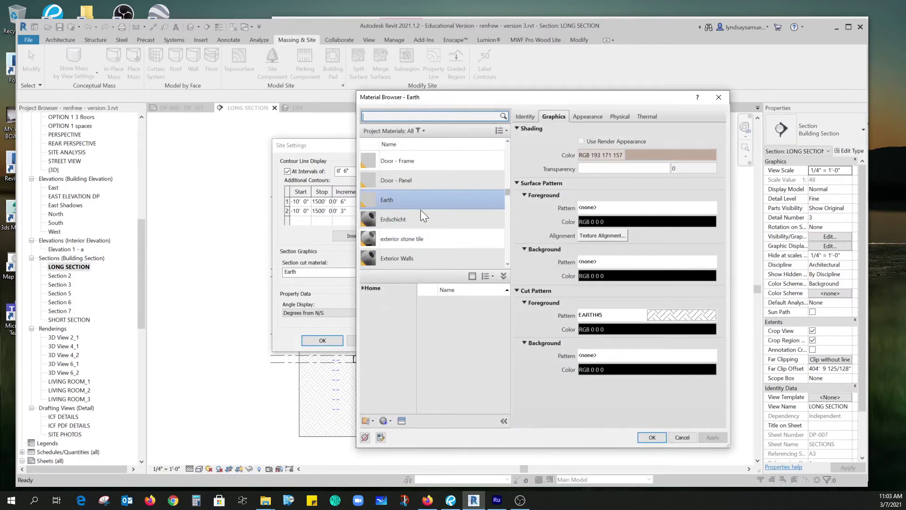
pyautogui.click(660, 315)
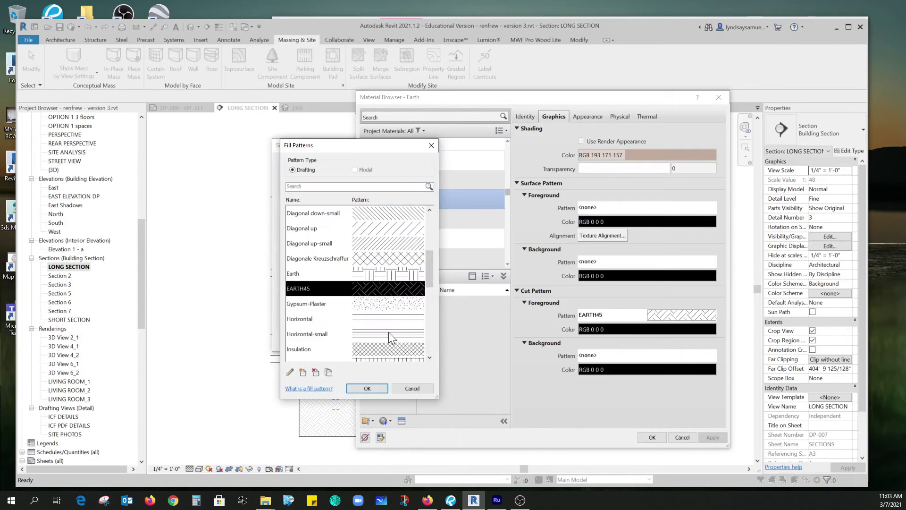
pyautogui.click(291, 372)
pyautogui.click(303, 390)
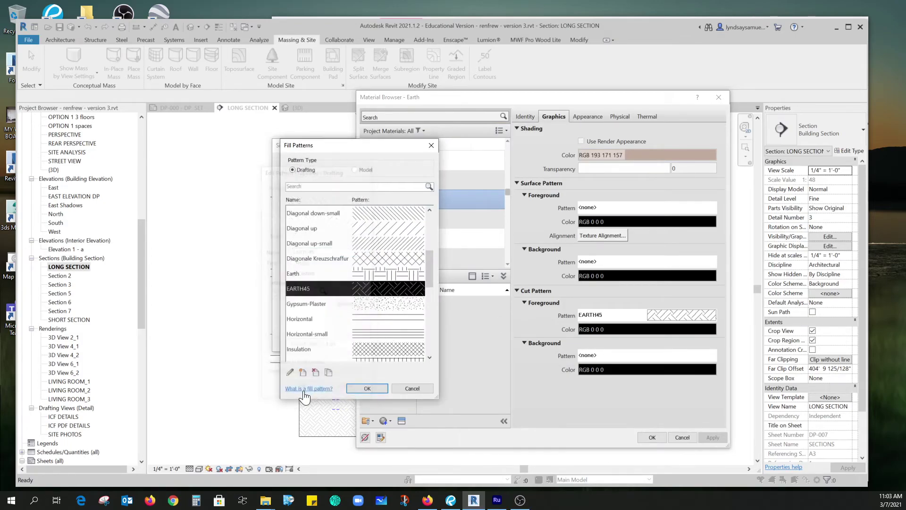
pyautogui.click(367, 388)
# Make the EARTH45 cut hatch gray (RGB 128 128 128), applying and keeping the changes
pyautogui.click(608, 330)
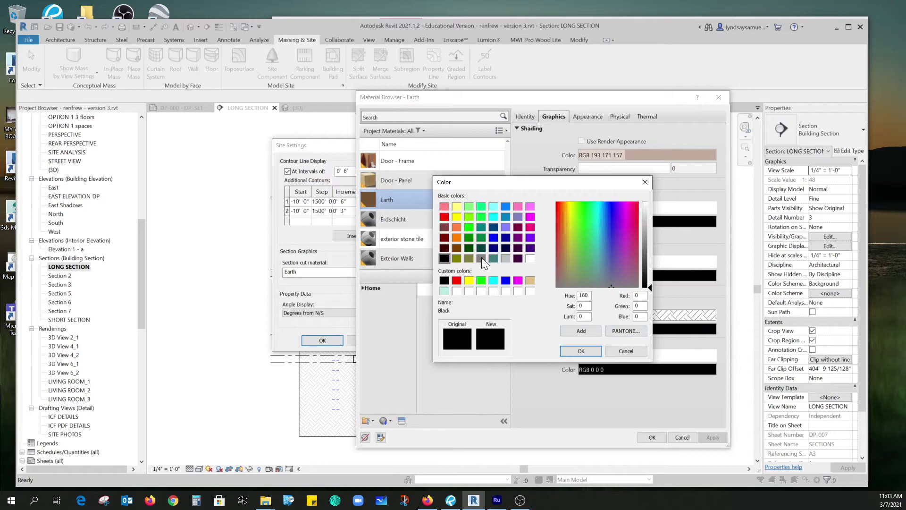
pyautogui.click(481, 257)
pyautogui.click(568, 353)
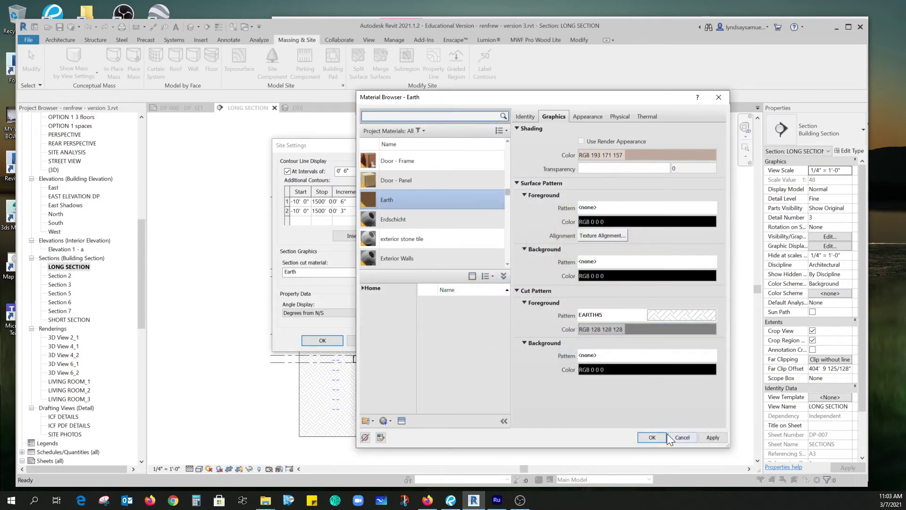
pyautogui.click(651, 438)
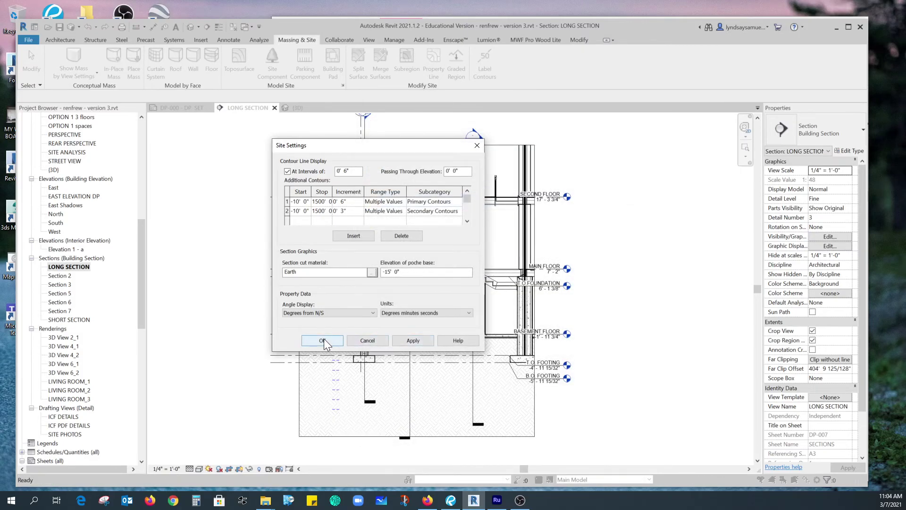
pyautogui.click(322, 341)
pyautogui.scroll(4, 355, 427)
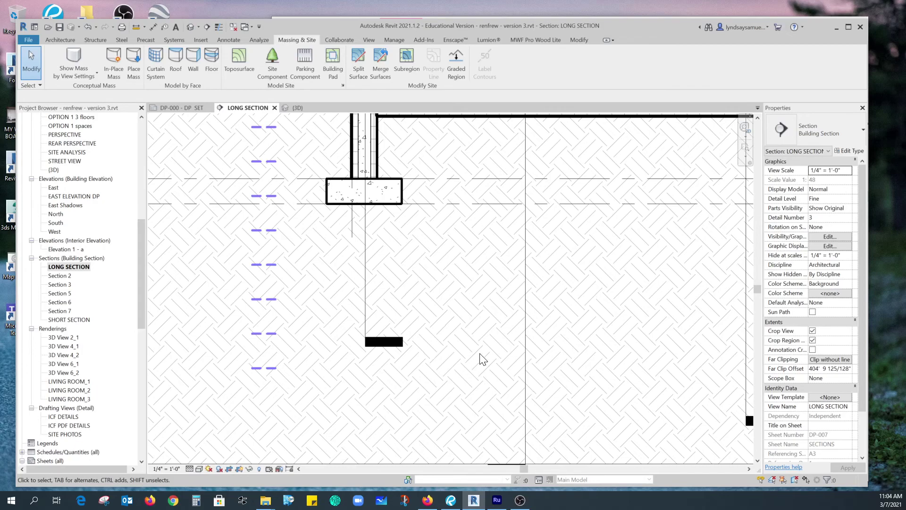
pyautogui.scroll(-2, 429, 340)
pyautogui.scroll(-3, 490, 340)
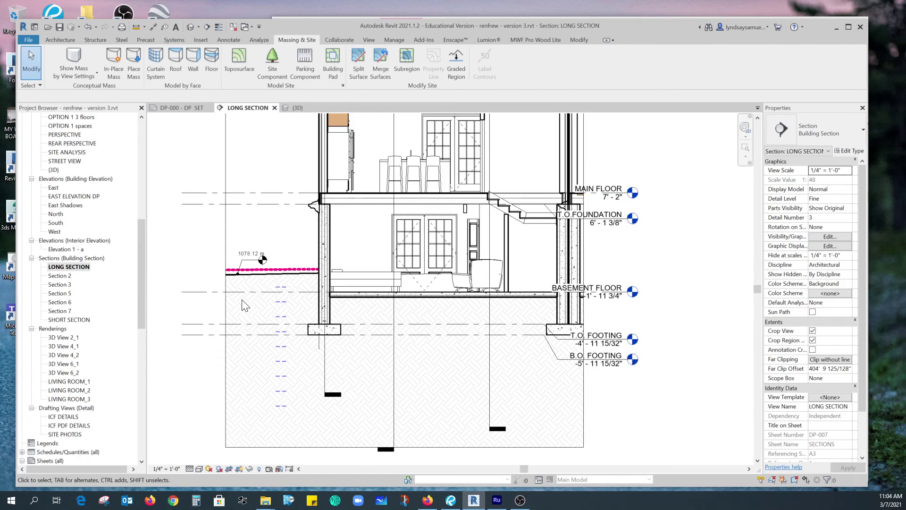
pyautogui.scroll(5, 245, 305)
pyautogui.moveTo(374, 384)
pyautogui.mouseDown(button='middle')
pyautogui.moveTo(526, 391)
pyautogui.moveTo(229, 371)
pyautogui.moveTo(219, 347)
pyautogui.mouseUp(button='middle')
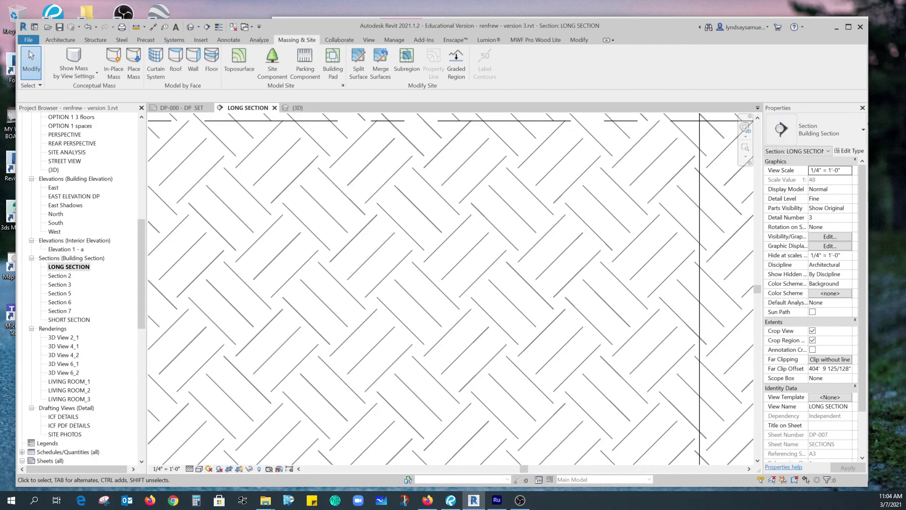